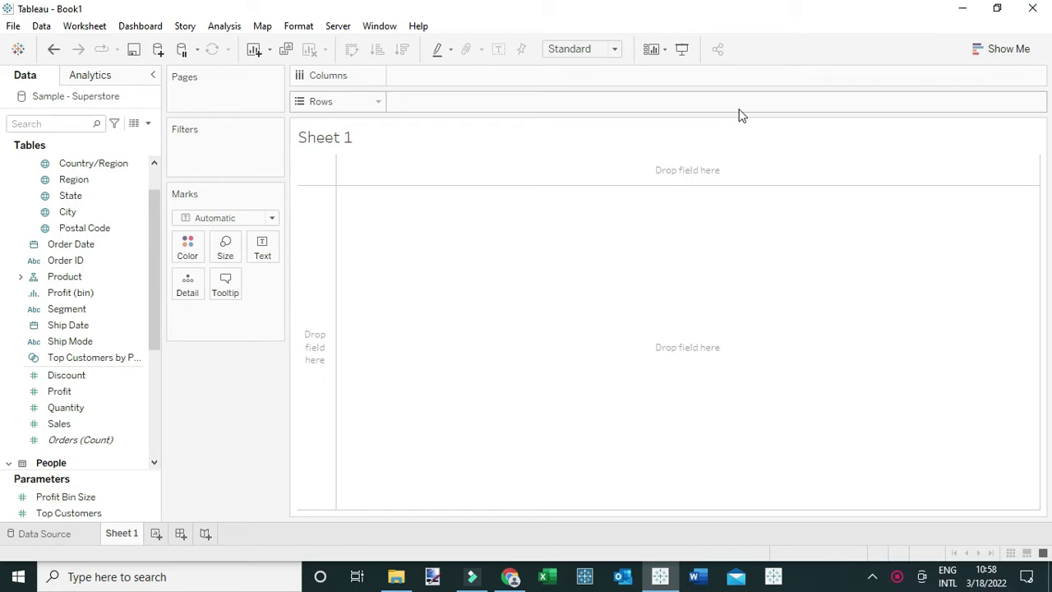
Expand the Product hierarchy and place Sub-Category on Columns
{"action": "left_click", "coordinate": [20, 277]}
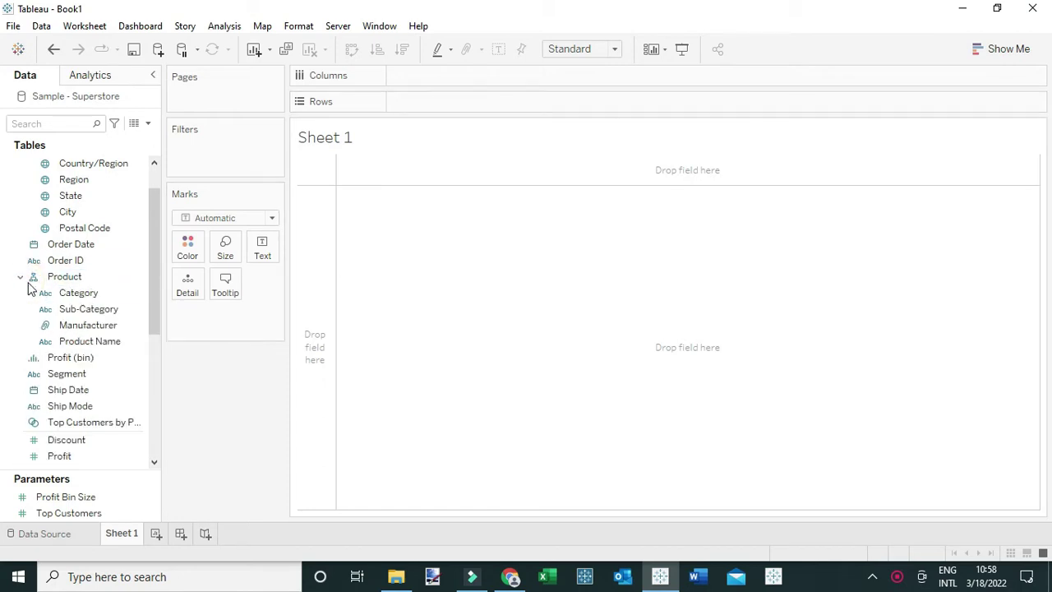
{"action": "left_click_drag", "start_coordinate": [82, 309], "coordinate": [432, 85]}
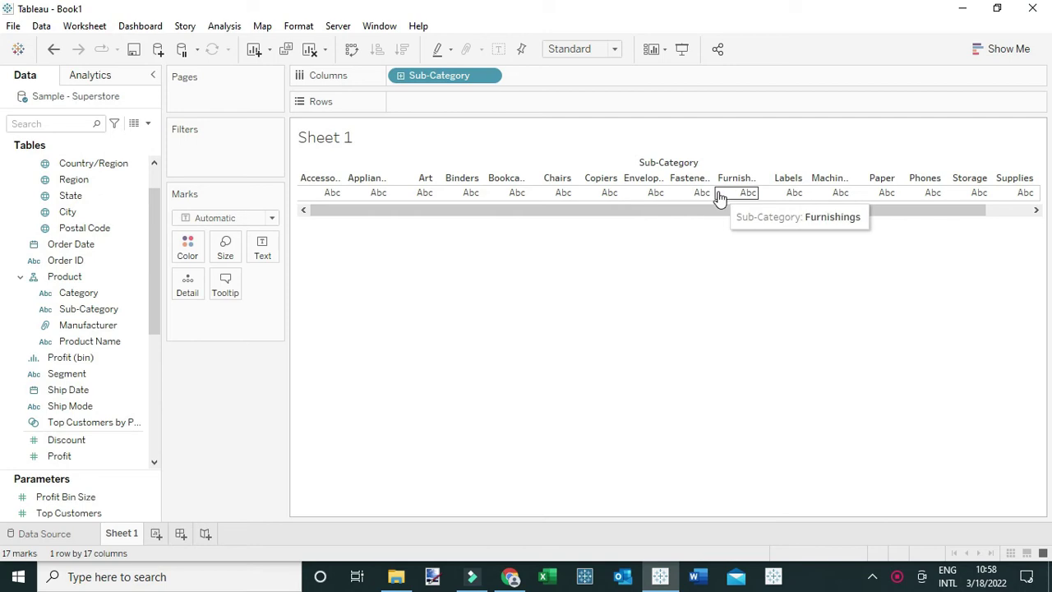
Keep only the Tables, Phones, Paper, Envelopes and Chairs sub-categories in the view
{"action": "left_click_drag", "start_coordinate": [683, 208], "coordinate": [841, 211]}
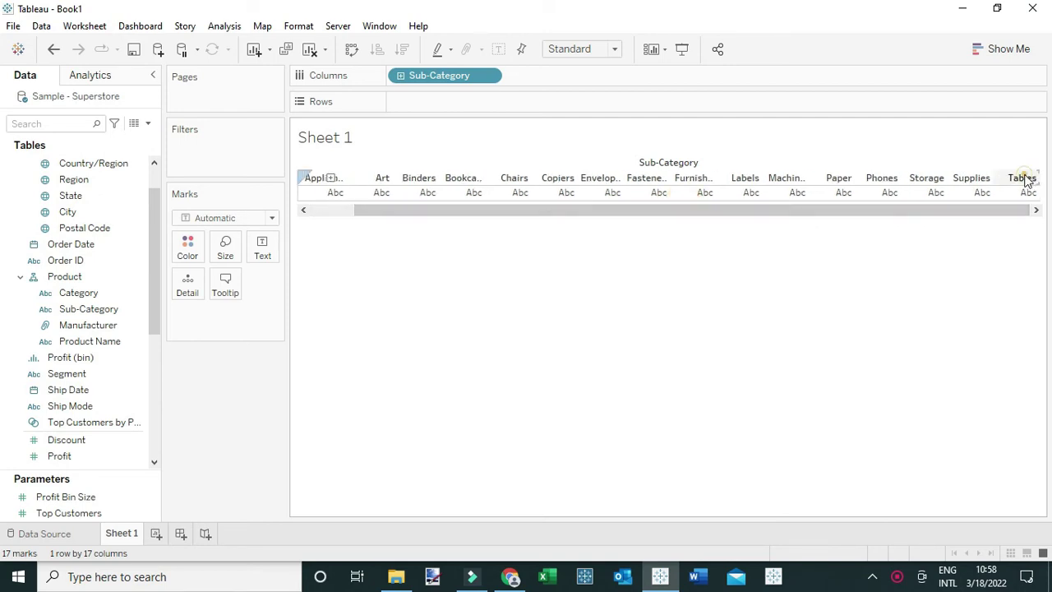
{"action": "left_click", "coordinate": [1019, 180]}
{"action": "left_click", "coordinate": [881, 179], "text": "ctrl"}
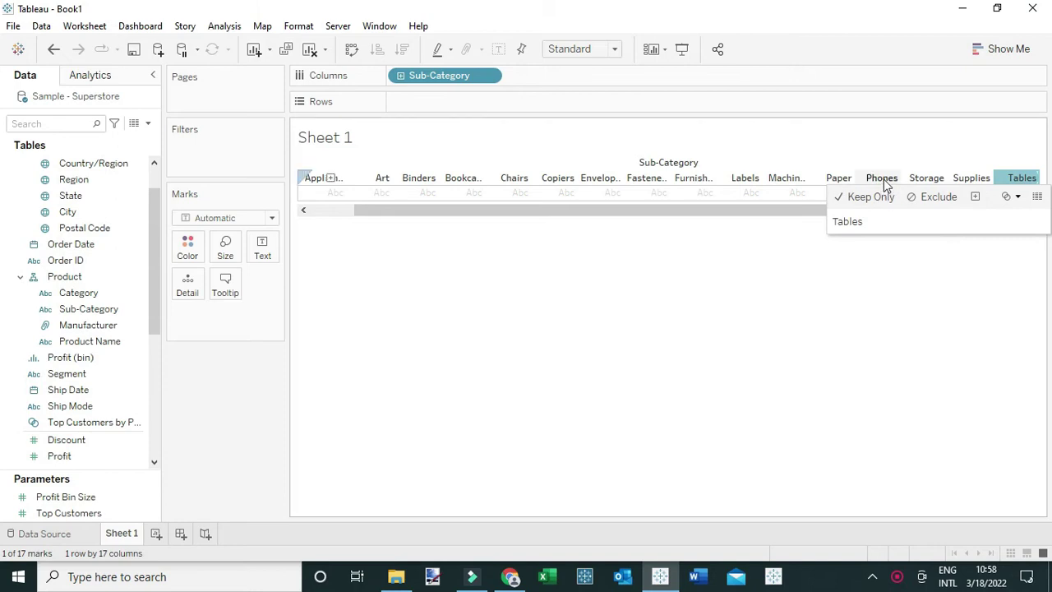
{"action": "left_click", "coordinate": [838, 178], "text": "ctrl"}
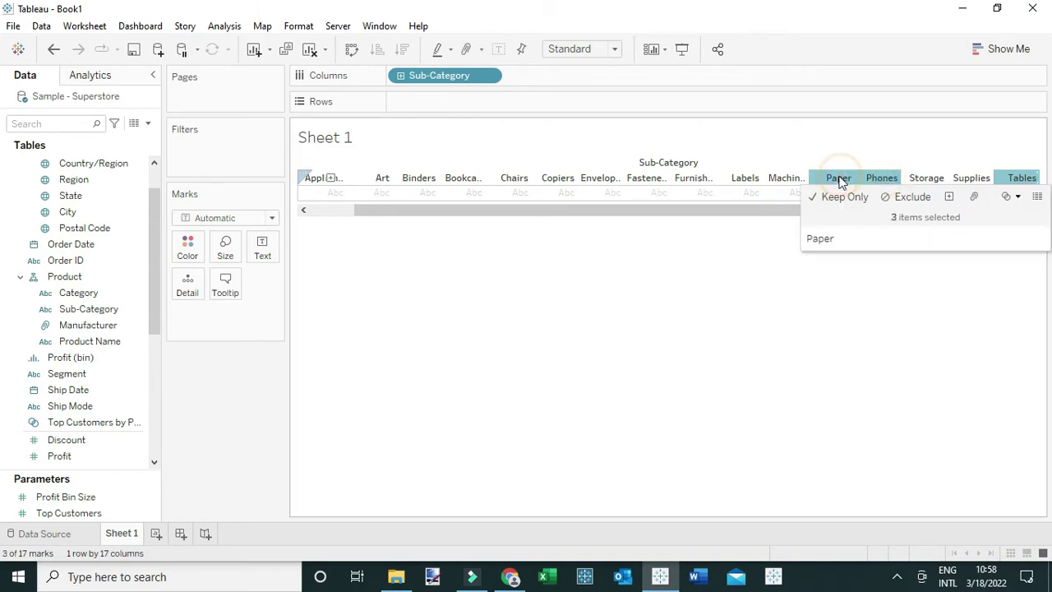
{"action": "left_click", "coordinate": [596, 179], "text": "ctrl"}
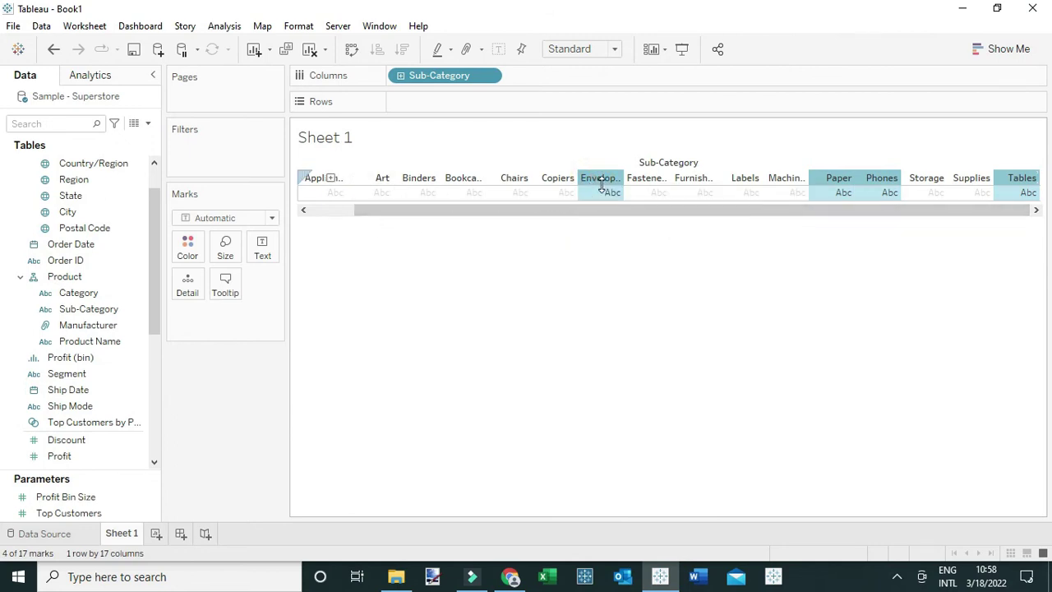
{"action": "left_click", "coordinate": [514, 178], "text": "ctrl"}
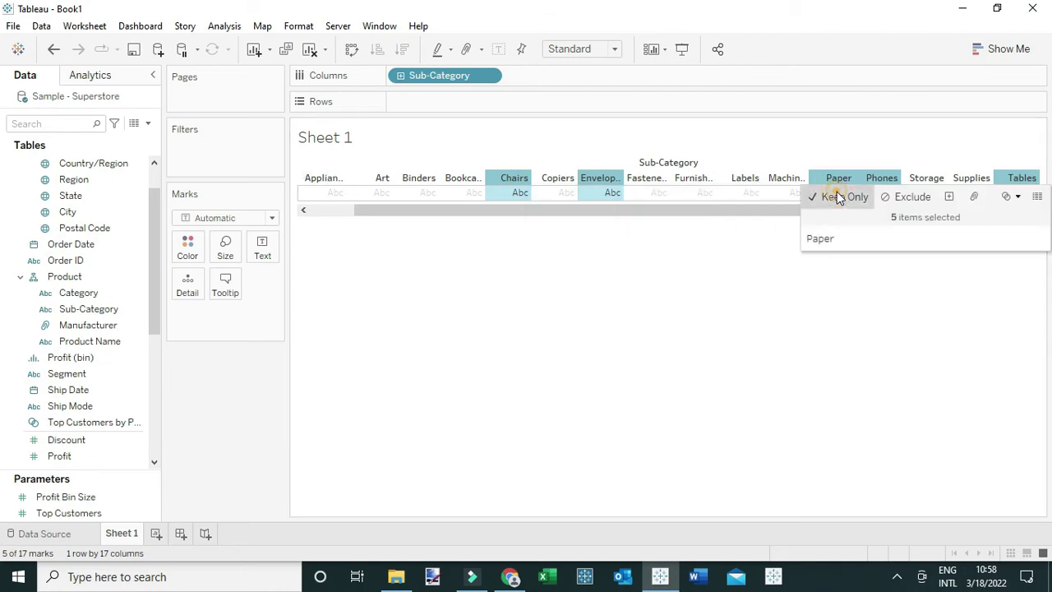
{"action": "left_click", "coordinate": [835, 197]}
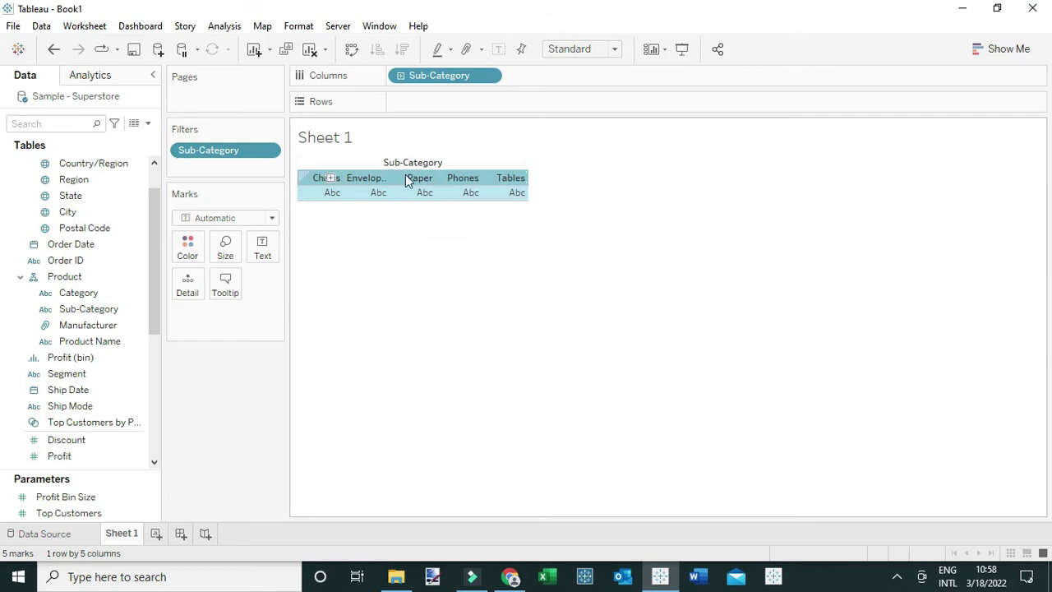
{"action": "left_click", "coordinate": [580, 236]}
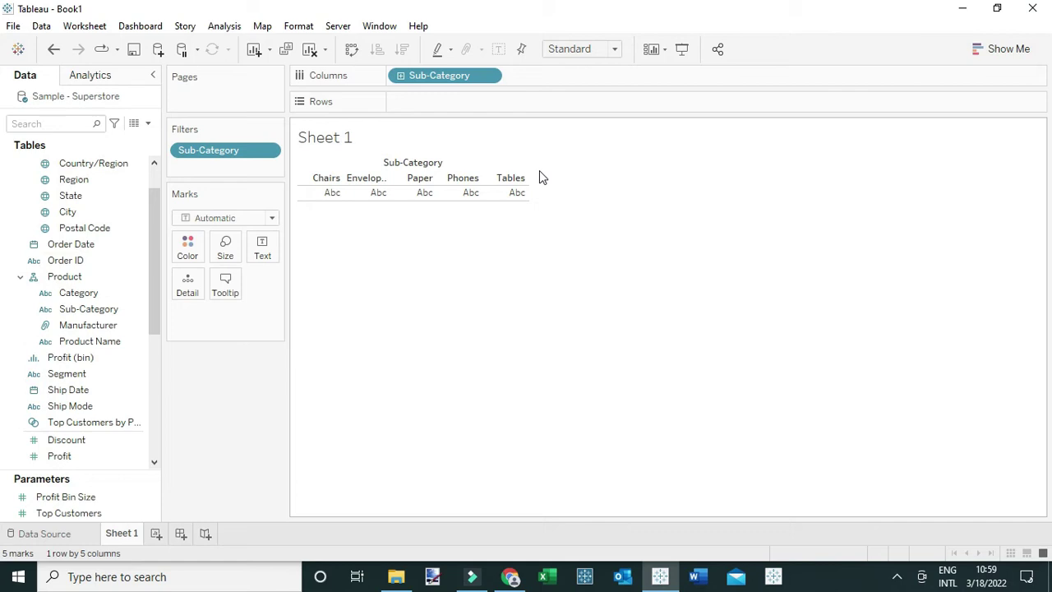
Show the sum of Discount in the view and add Sub-Category to the mark text
{"action": "scroll", "coordinate": [87, 296], "scroll_direction": "down", "scroll_amount": 2}
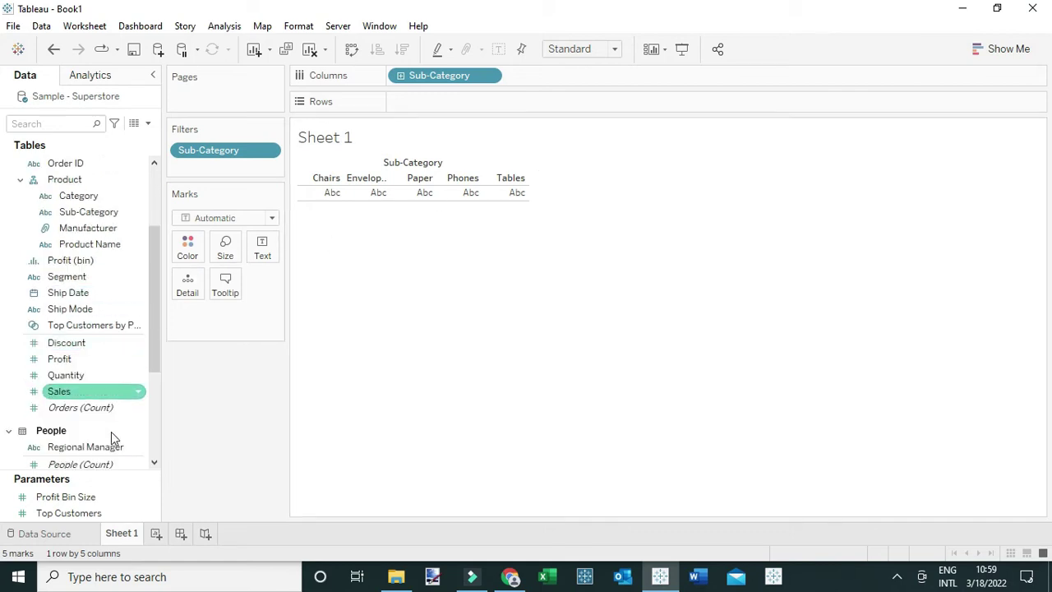
{"action": "left_click_drag", "start_coordinate": [72, 352], "coordinate": [294, 236]}
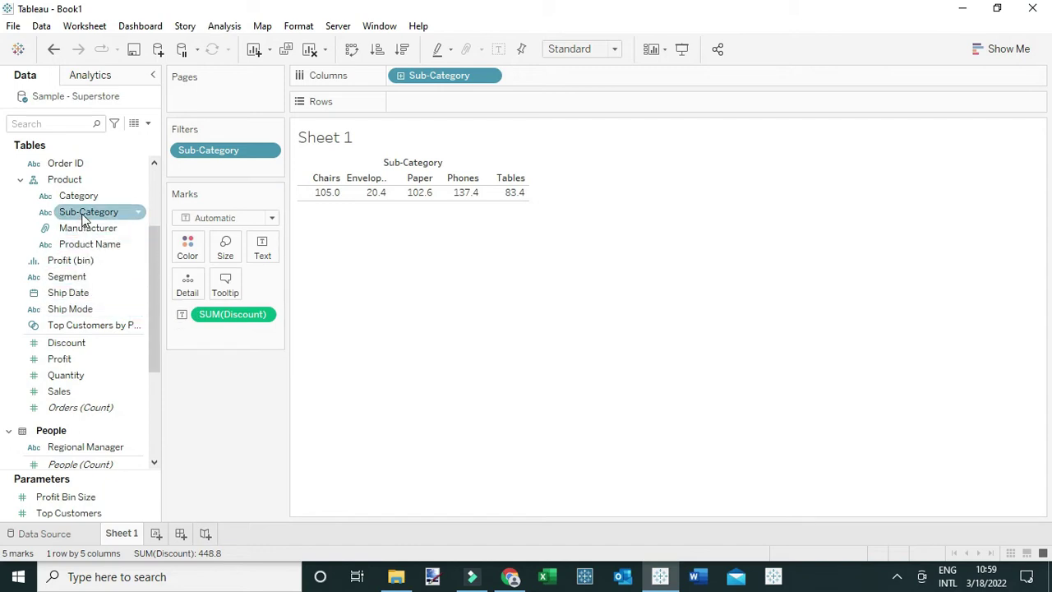
{"action": "left_click_drag", "start_coordinate": [82, 216], "coordinate": [266, 260]}
Format the SUM(Discount) line of the mark text as size 20 bold
{"action": "left_click", "coordinate": [264, 256]}
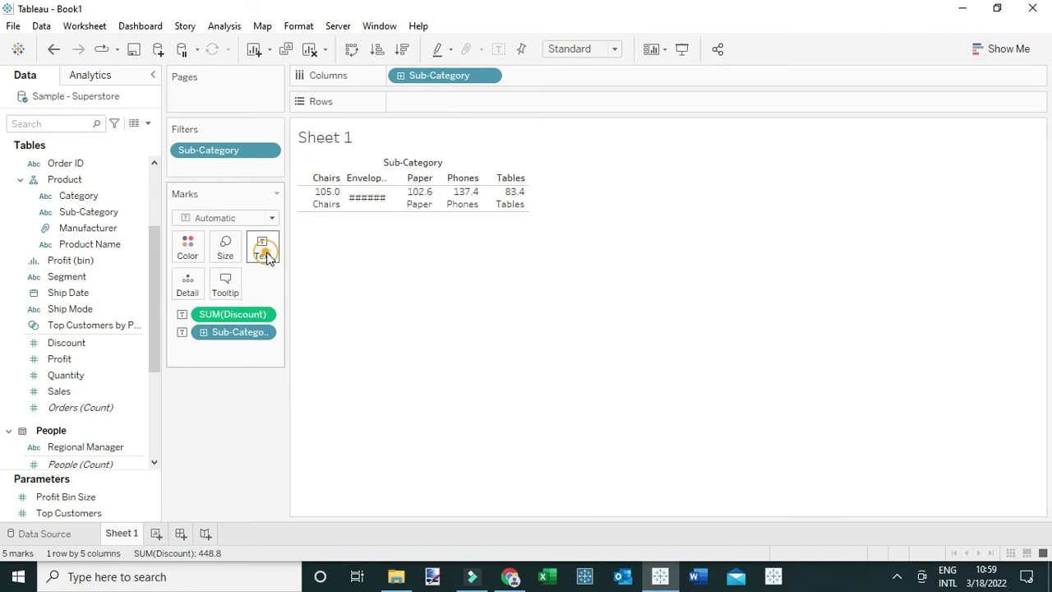
{"action": "left_click", "coordinate": [394, 281]}
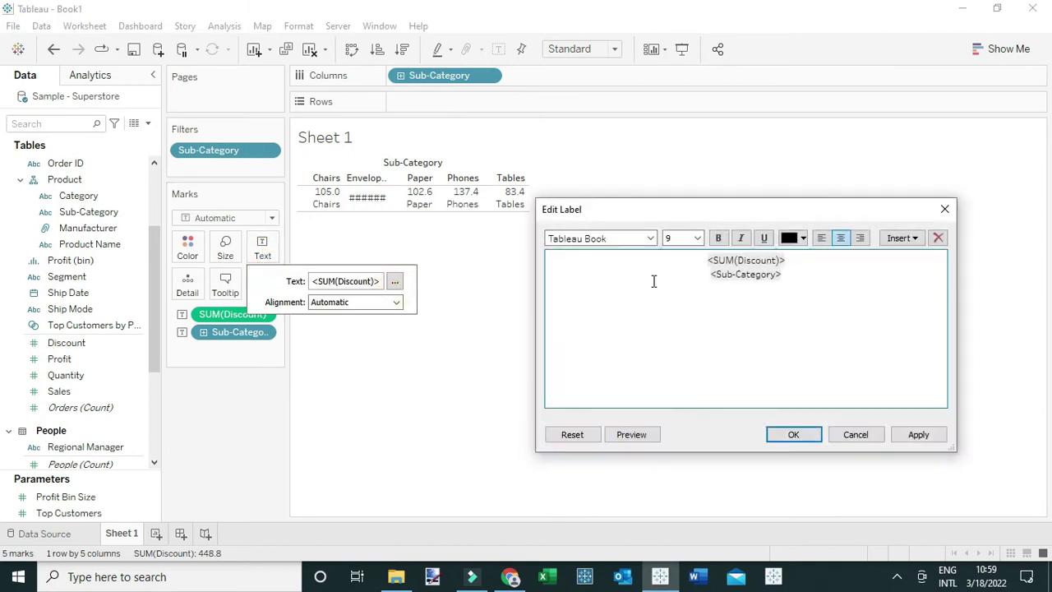
{"action": "left_click_drag", "start_coordinate": [789, 260], "coordinate": [686, 260]}
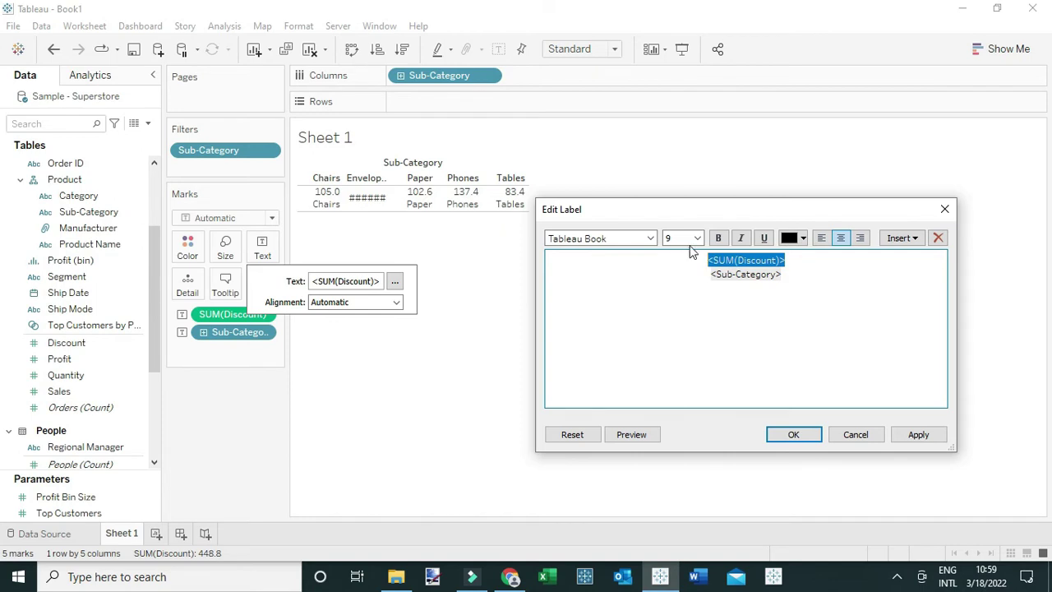
{"action": "left_click", "coordinate": [696, 239]}
{"action": "left_click", "coordinate": [682, 339]}
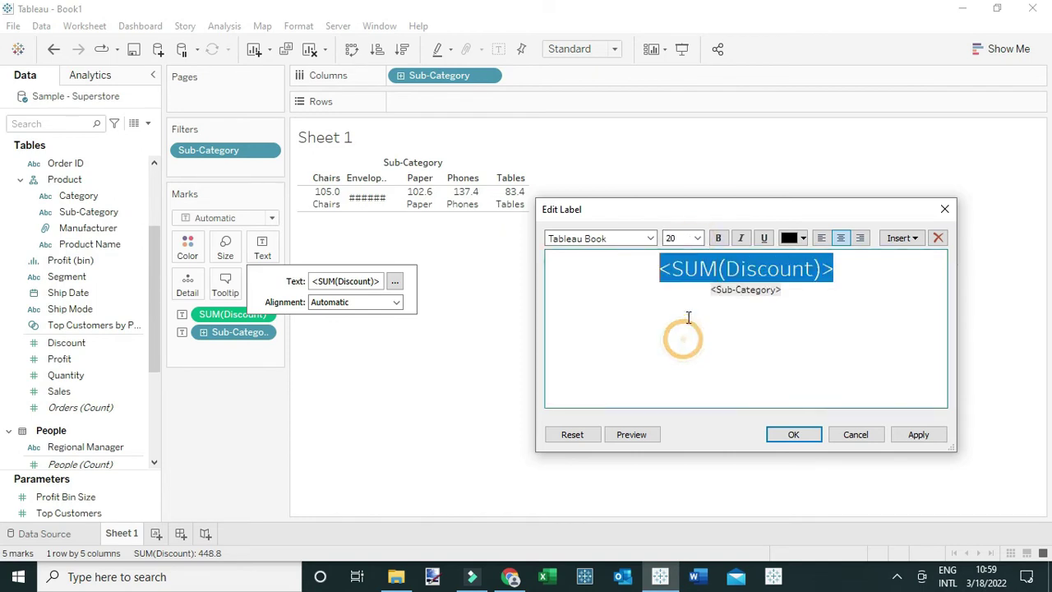
{"action": "left_click", "coordinate": [717, 238]}
{"action": "left_click", "coordinate": [789, 435]}
{"action": "left_click", "coordinate": [674, 210]}
{"action": "left_click", "coordinate": [814, 184]}
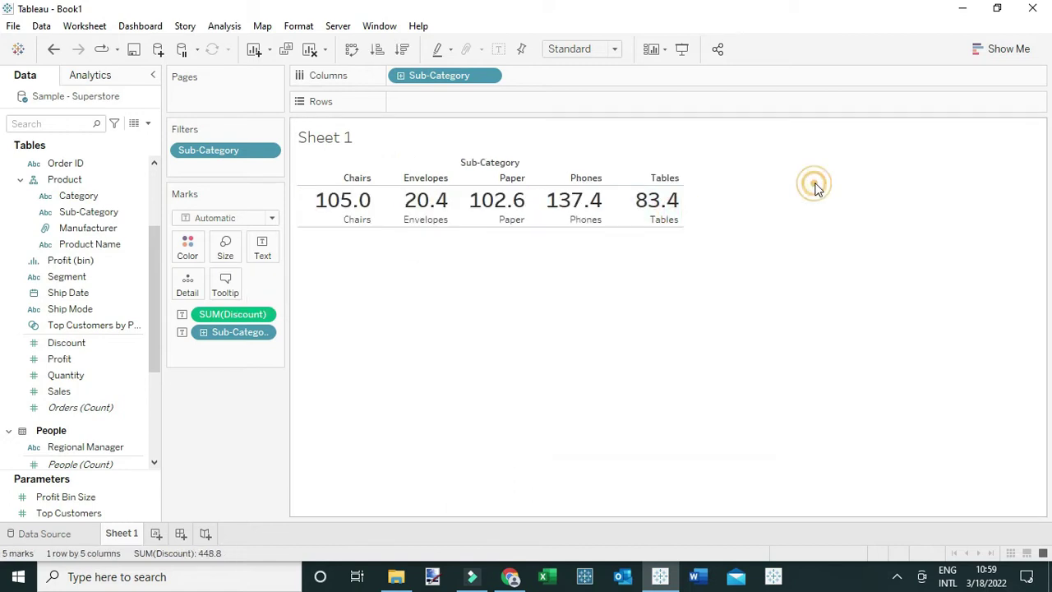
Hide the Sub-Category column headers above the discount values
{"action": "right_click", "coordinate": [517, 182]}
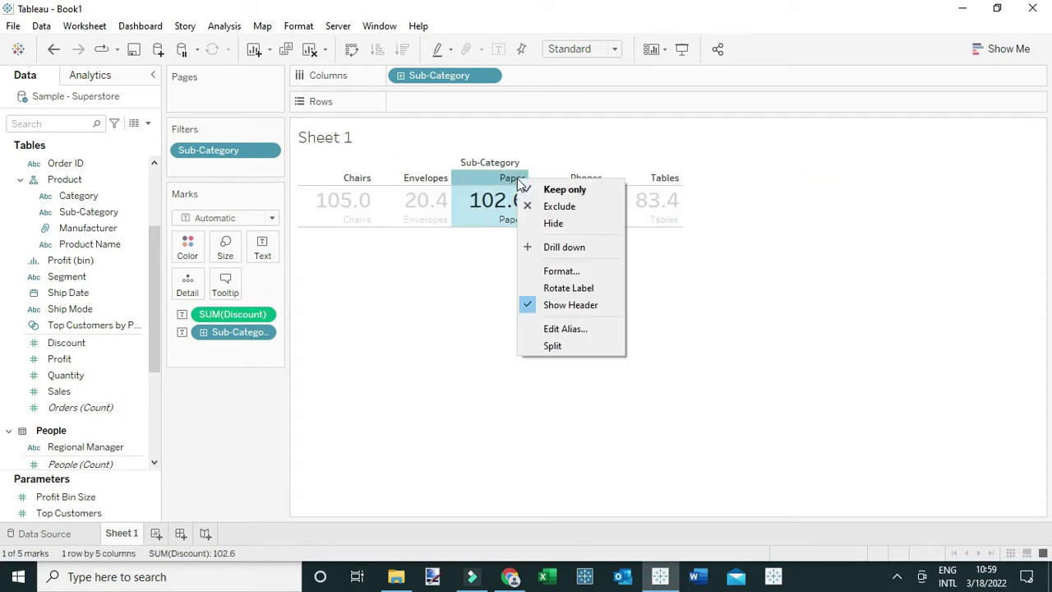
{"action": "left_click", "coordinate": [545, 307]}
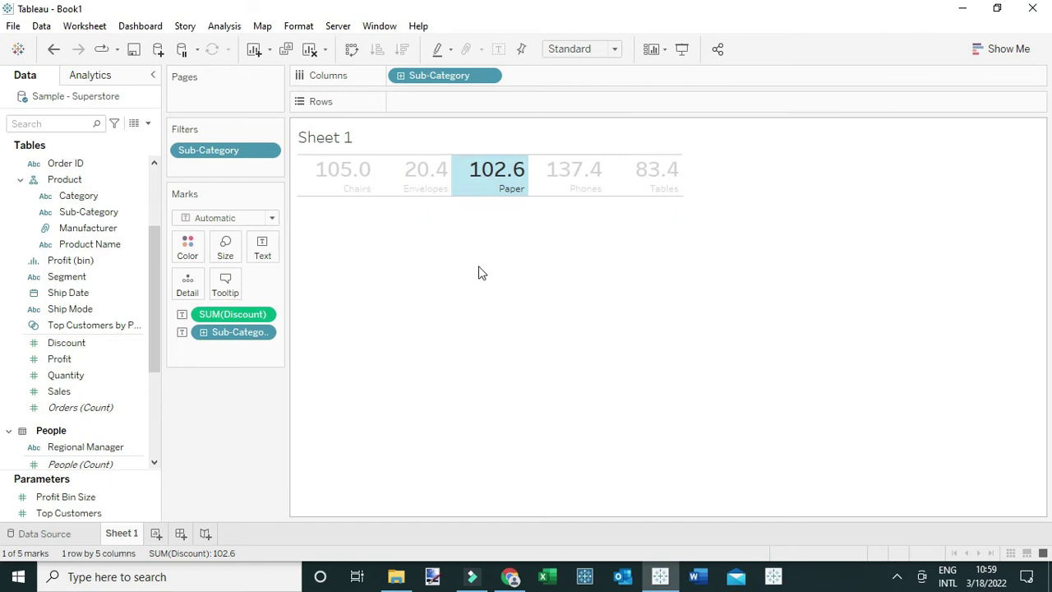
{"action": "left_click", "coordinate": [483, 265]}
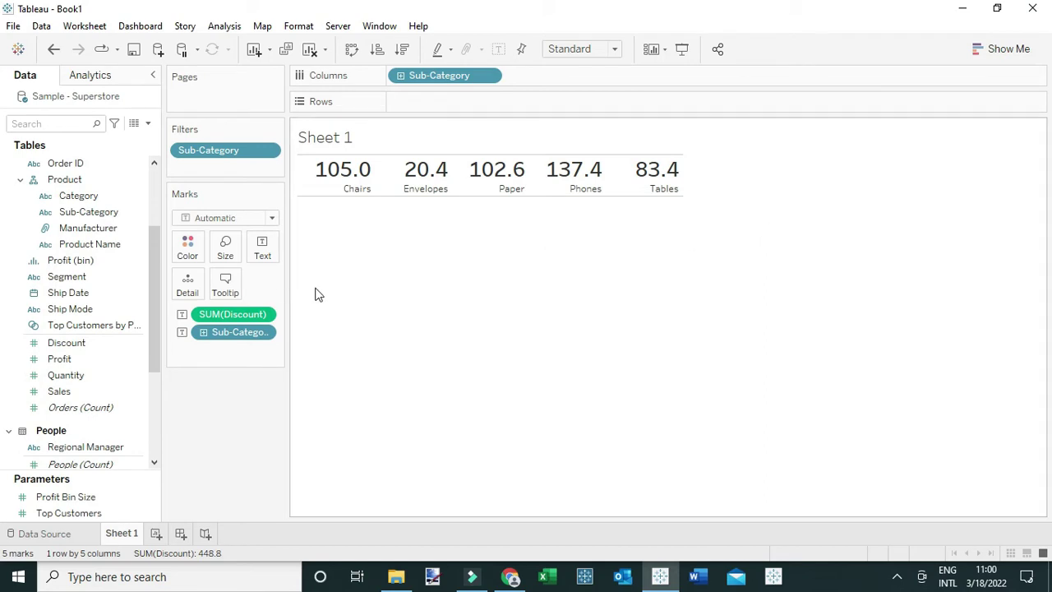
Preview the mark text with Center alignment and settle on Right alignment
{"action": "left_click", "coordinate": [262, 246]}
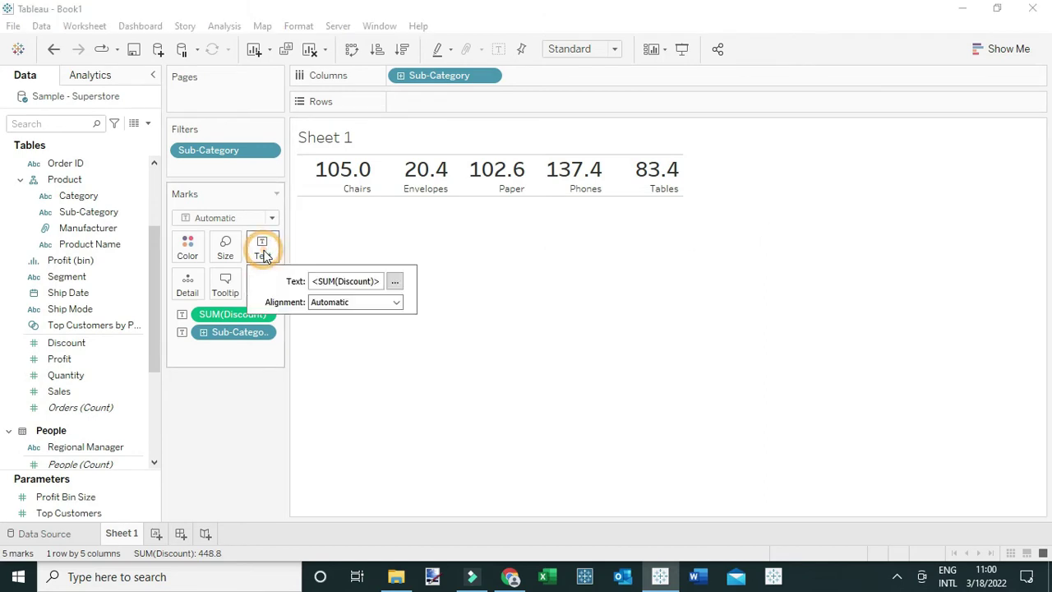
{"action": "left_click", "coordinate": [341, 303]}
{"action": "left_click", "coordinate": [348, 363]}
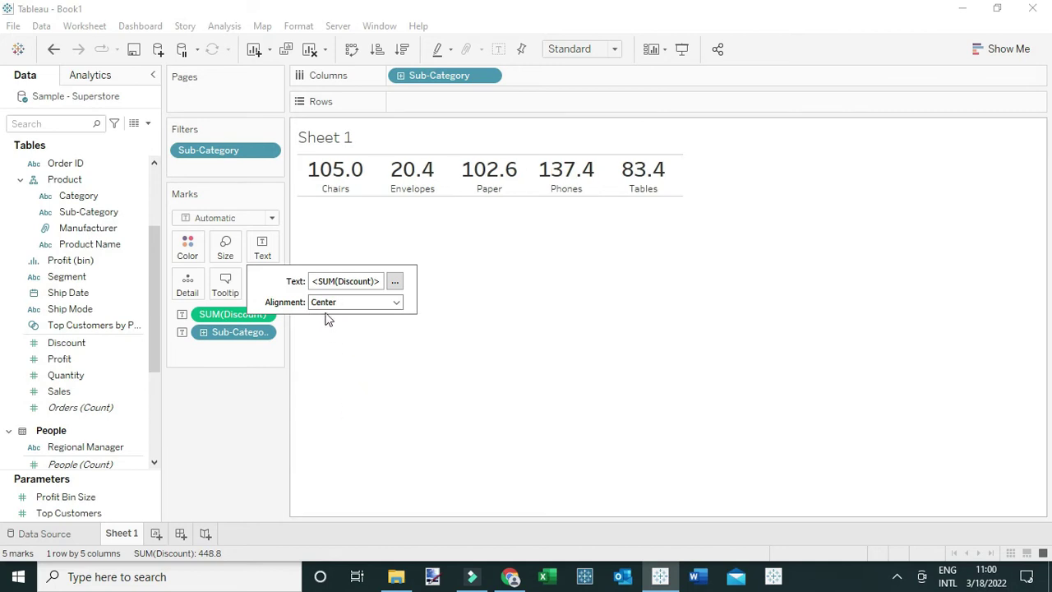
{"action": "left_click", "coordinate": [396, 303]}
{"action": "left_click", "coordinate": [367, 363]}
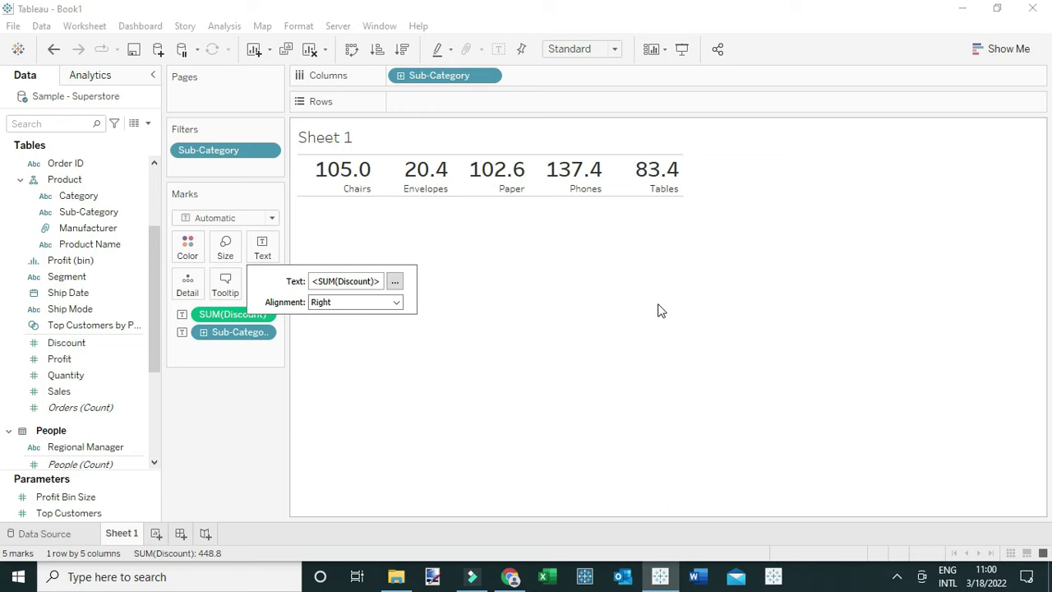
{"action": "left_click", "coordinate": [481, 415]}
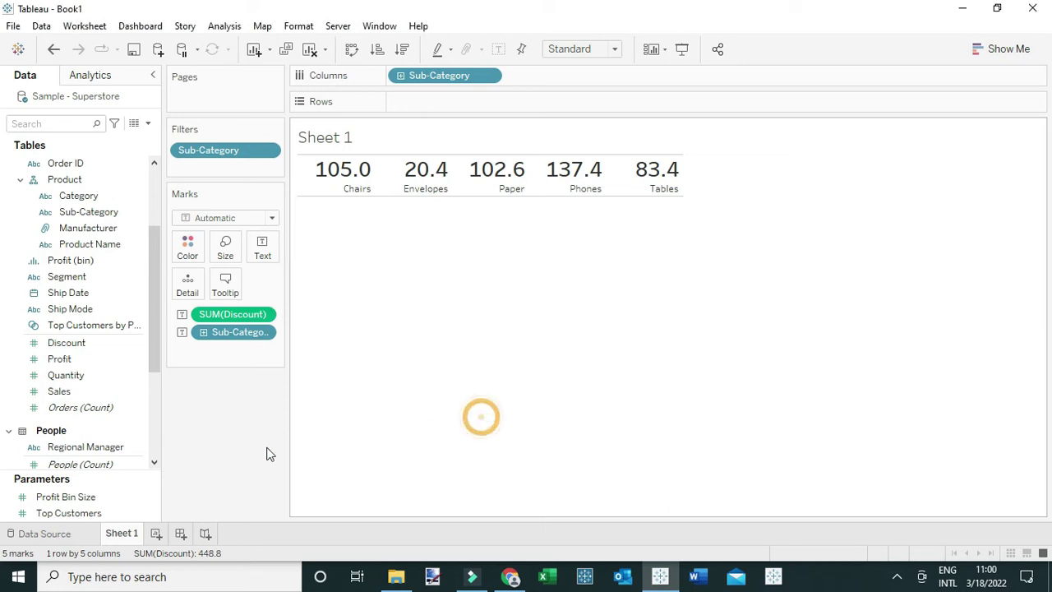
Duplicate Sheet 1 and change the copy's mark type to Shape
{"action": "right_click", "coordinate": [134, 533]}
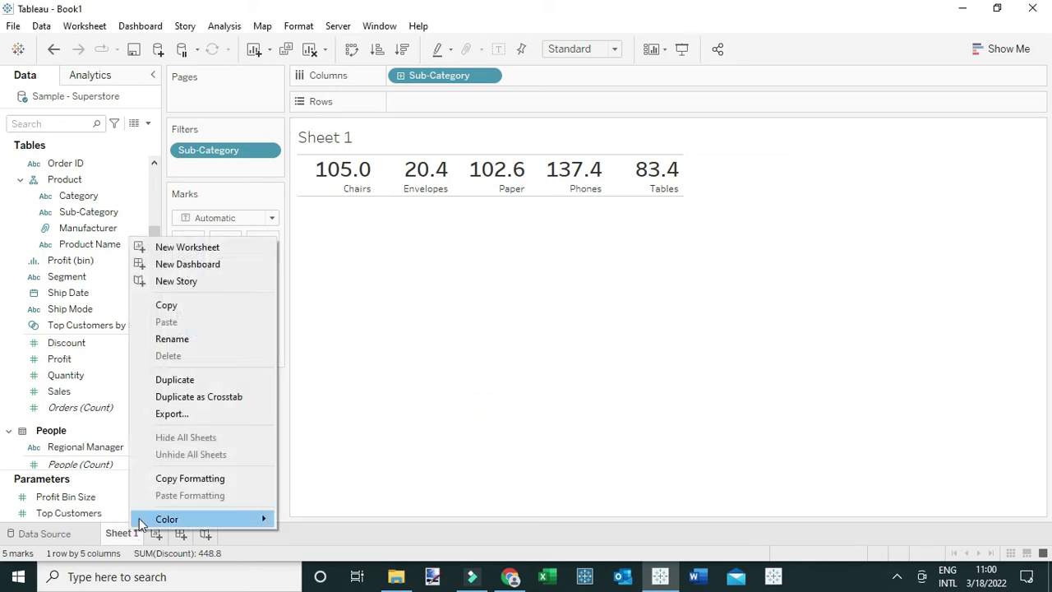
{"action": "left_click", "coordinate": [176, 381]}
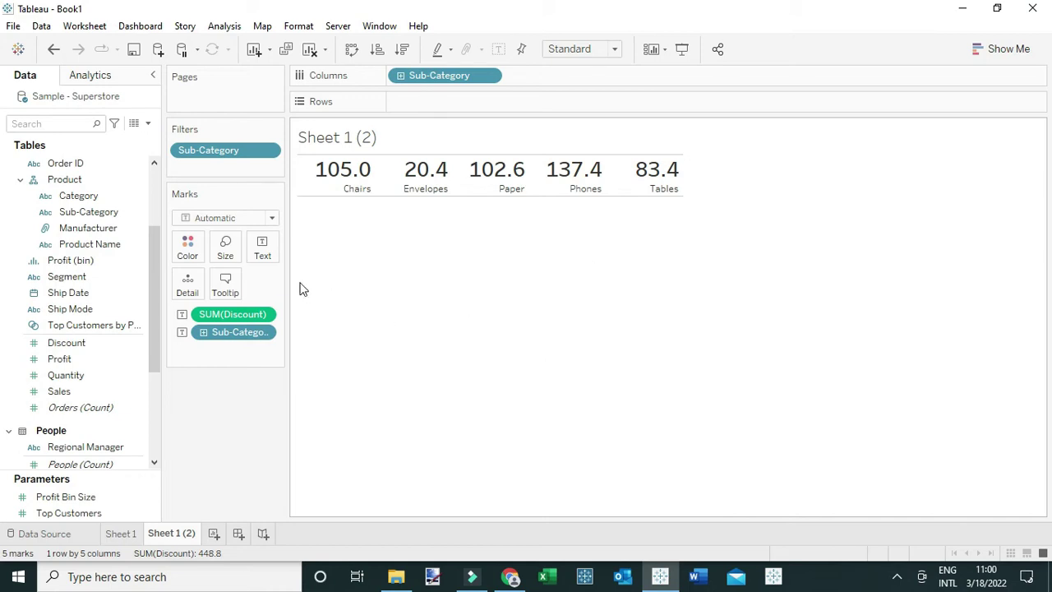
{"action": "left_click", "coordinate": [233, 218]}
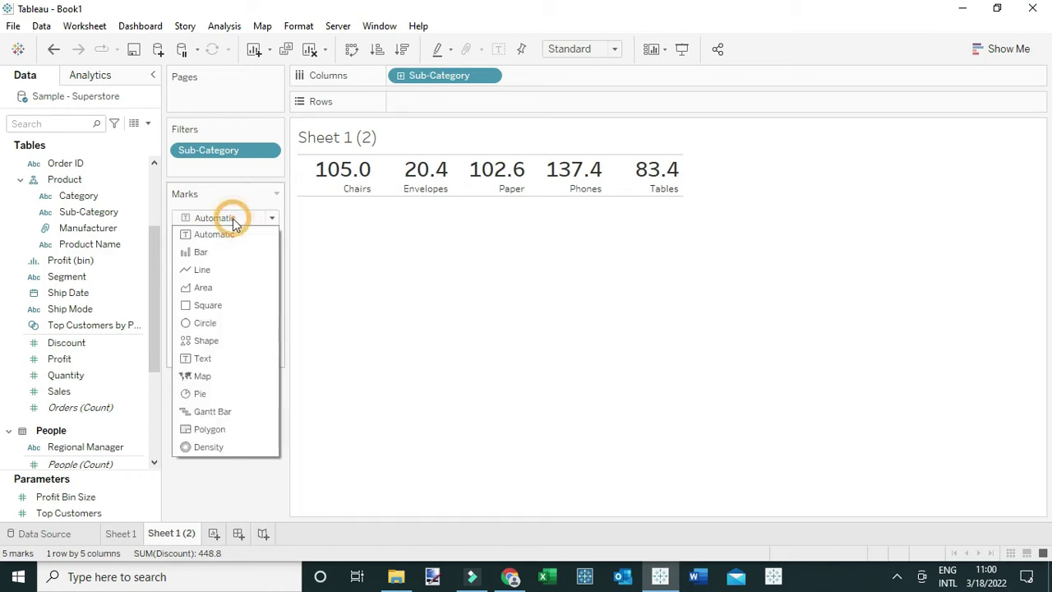
{"action": "left_click", "coordinate": [218, 340]}
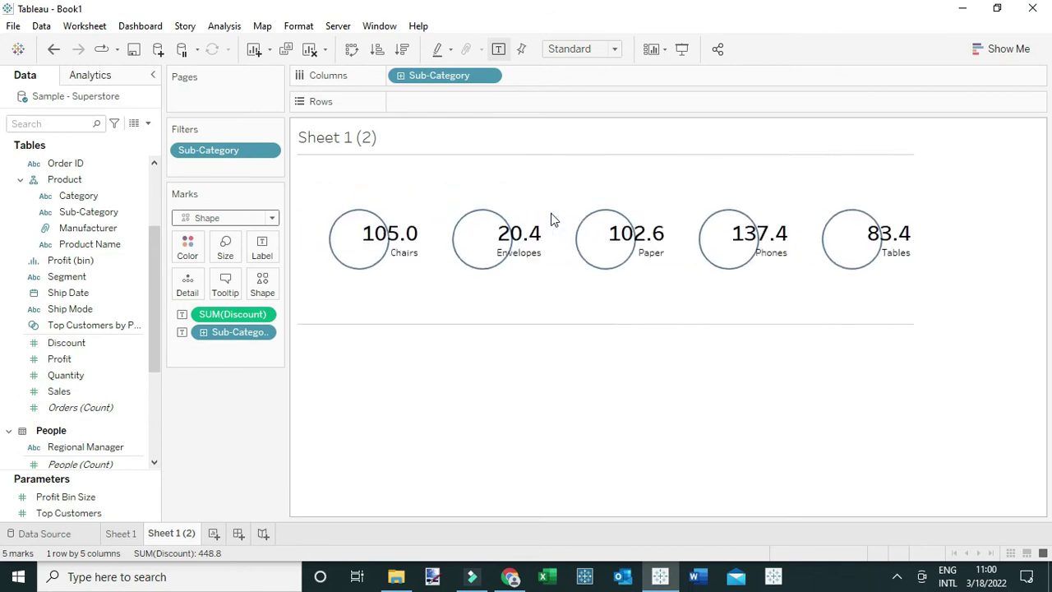
Align the mark labels to Middle Center so they sit inside the circles
{"action": "mouse_move", "coordinate": [469, 245]}
{"action": "mouse_move", "coordinate": [411, 247]}
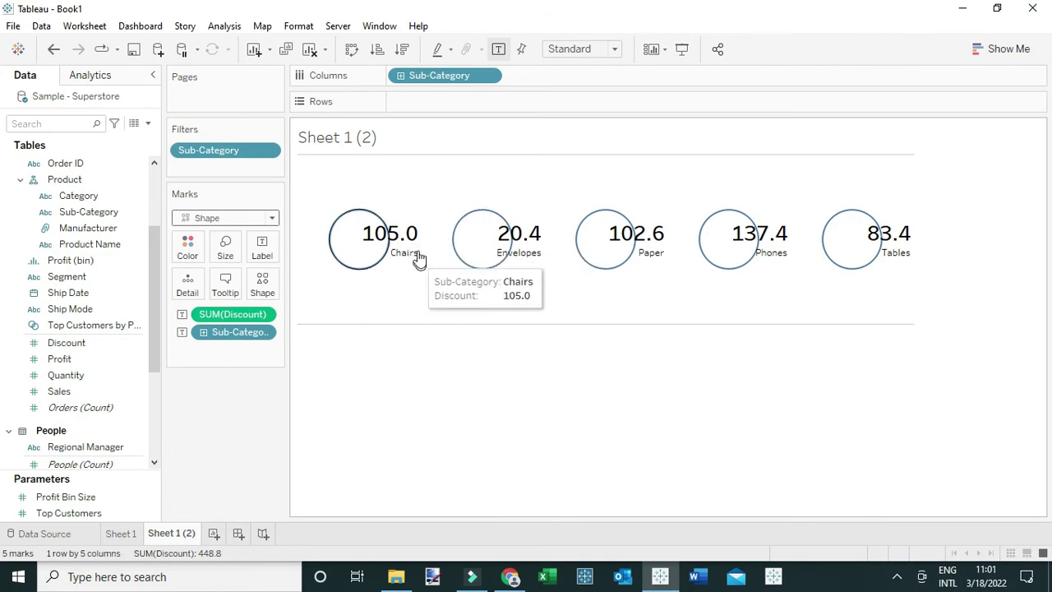
{"action": "left_click", "coordinate": [264, 250]}
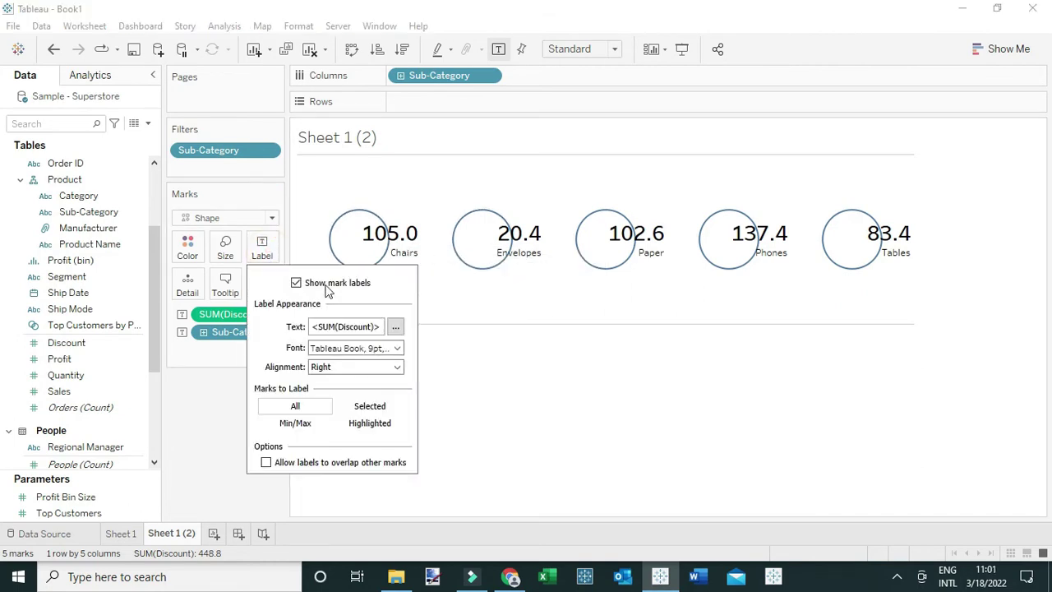
{"action": "left_click", "coordinate": [352, 371]}
{"action": "left_click", "coordinate": [348, 427]}
{"action": "left_click", "coordinate": [348, 493]}
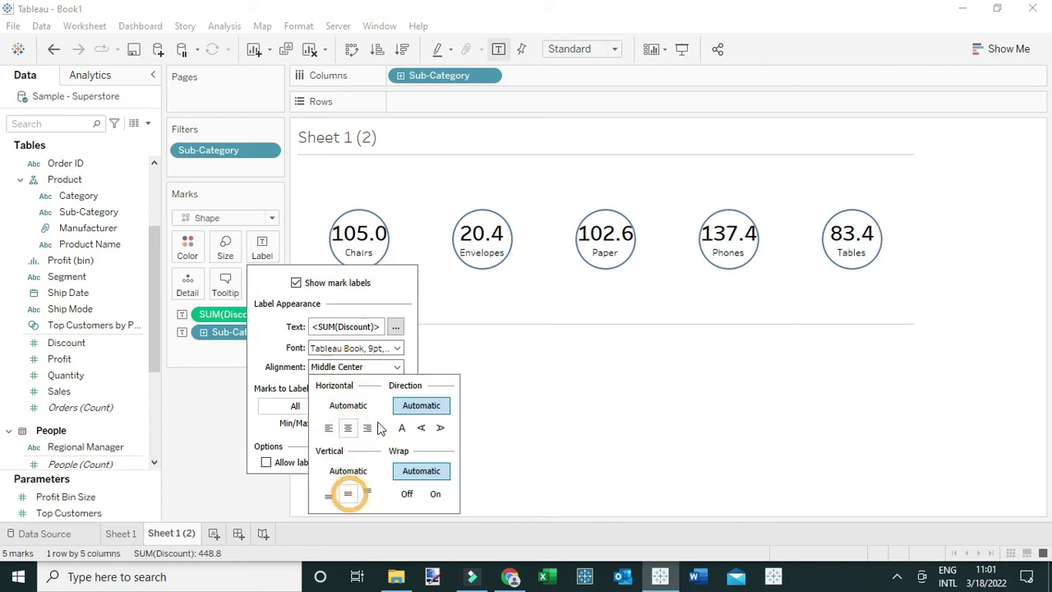
{"action": "left_click", "coordinate": [581, 175]}
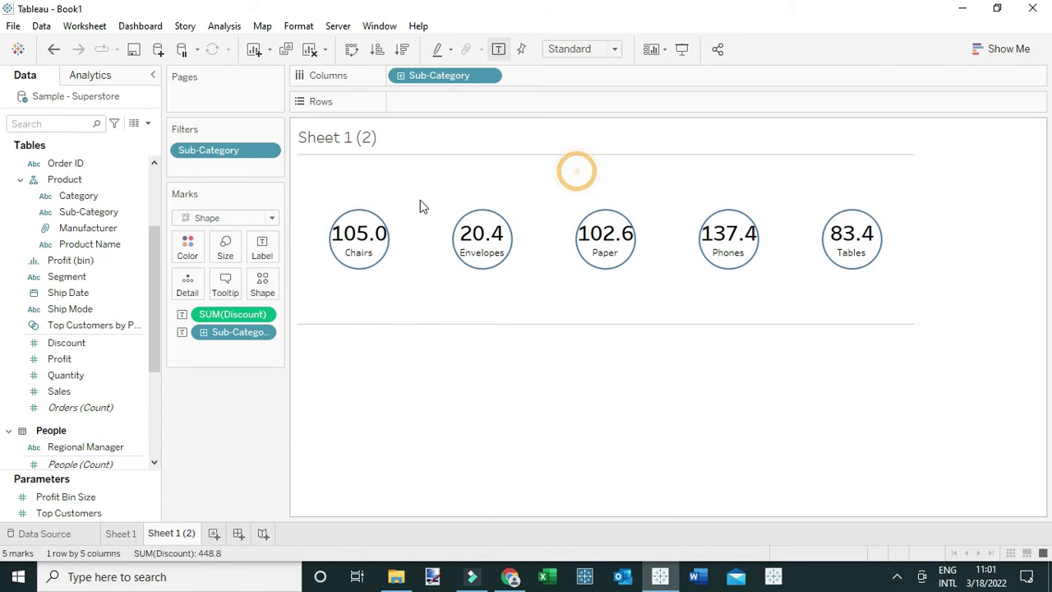
Enlarge the circle marks so each label fits inside its shape
{"action": "left_click", "coordinate": [225, 246]}
{"action": "left_click", "coordinate": [271, 285]}
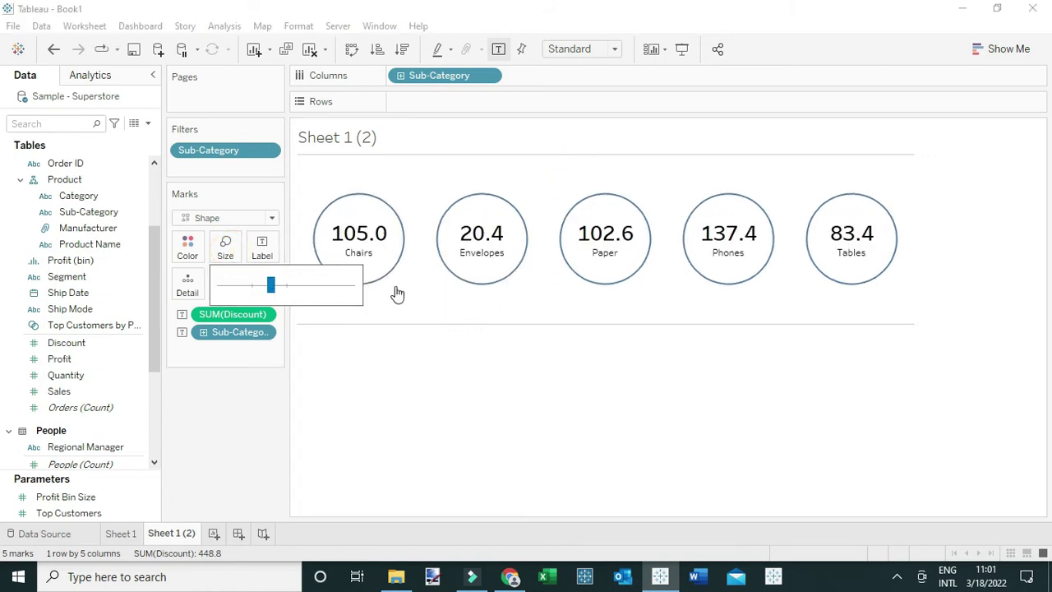
{"action": "left_click", "coordinate": [606, 383]}
{"action": "mouse_move", "coordinate": [690, 284]}
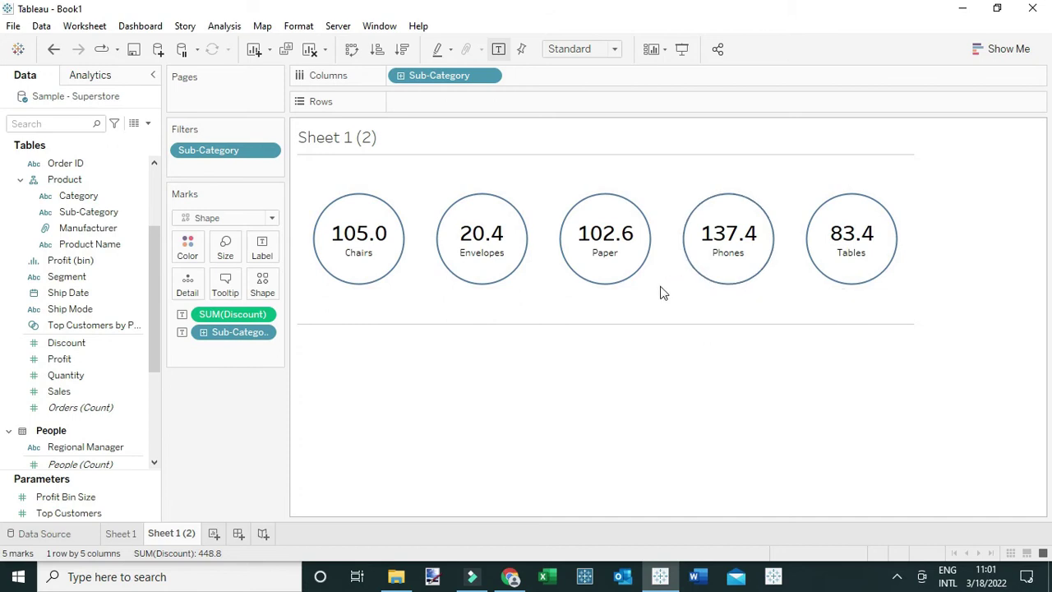
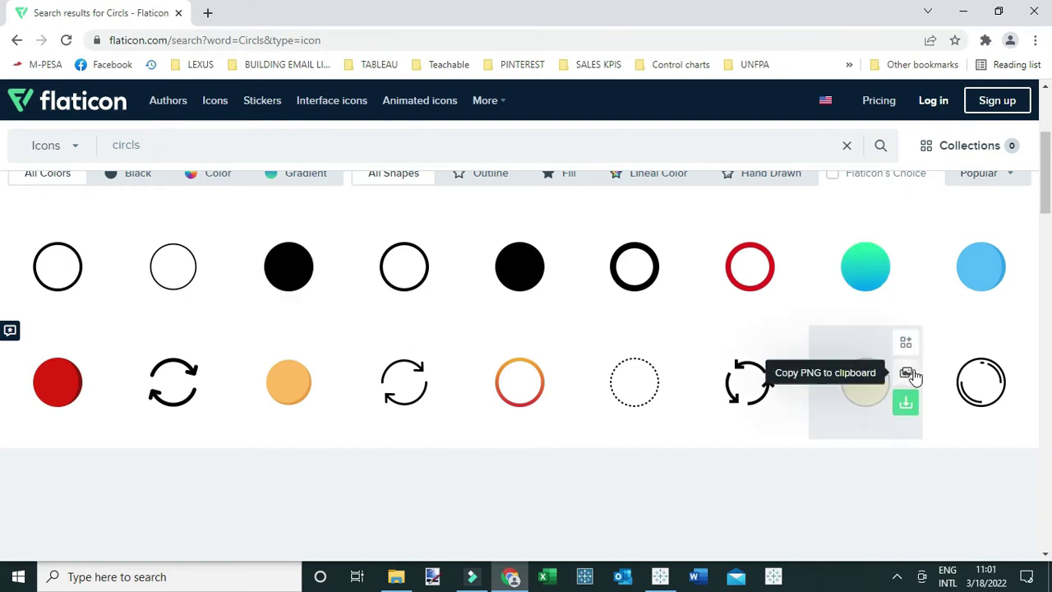
Open the detail page of the double-ring circle icon from the Flaticon search results
{"action": "mouse_move", "coordinate": [979, 387]}
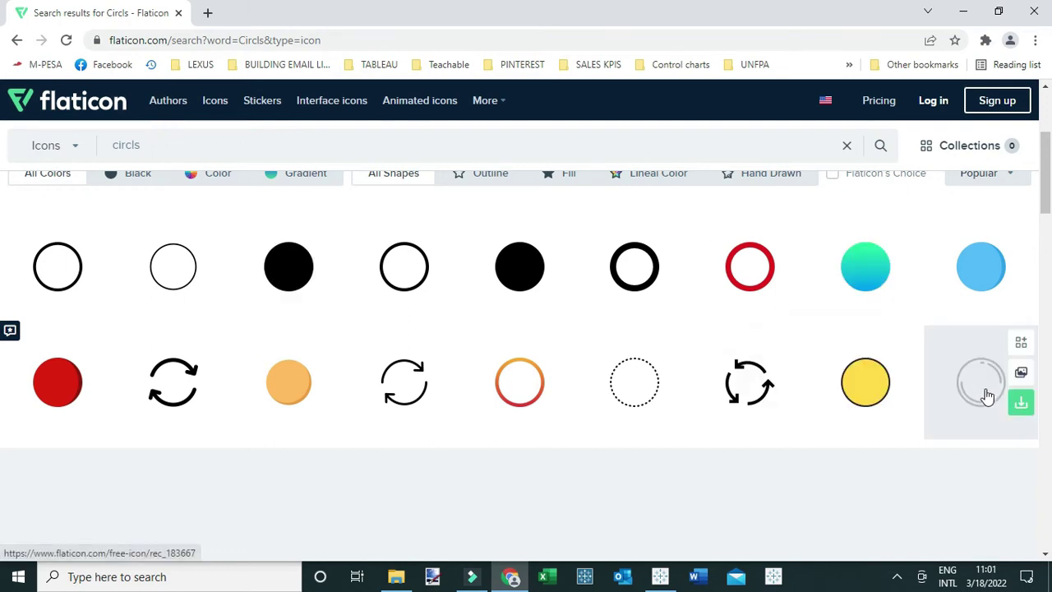
{"action": "left_click", "coordinate": [982, 384]}
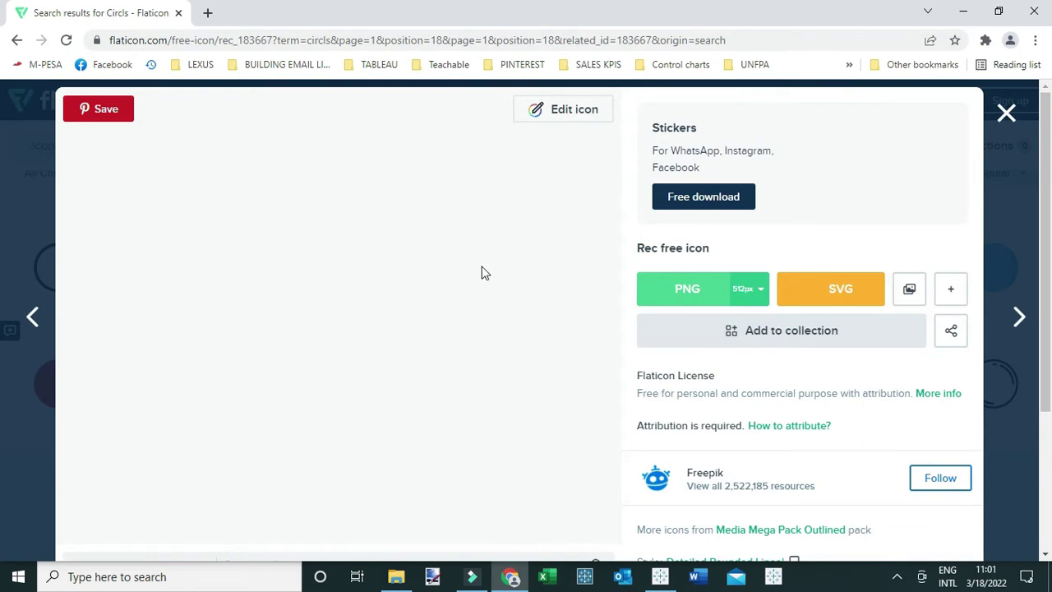
Switch to File Explorer and browse through Documents, My Tableau Repository and Shapes into the New icons folder
{"action": "left_click", "coordinate": [399, 577]}
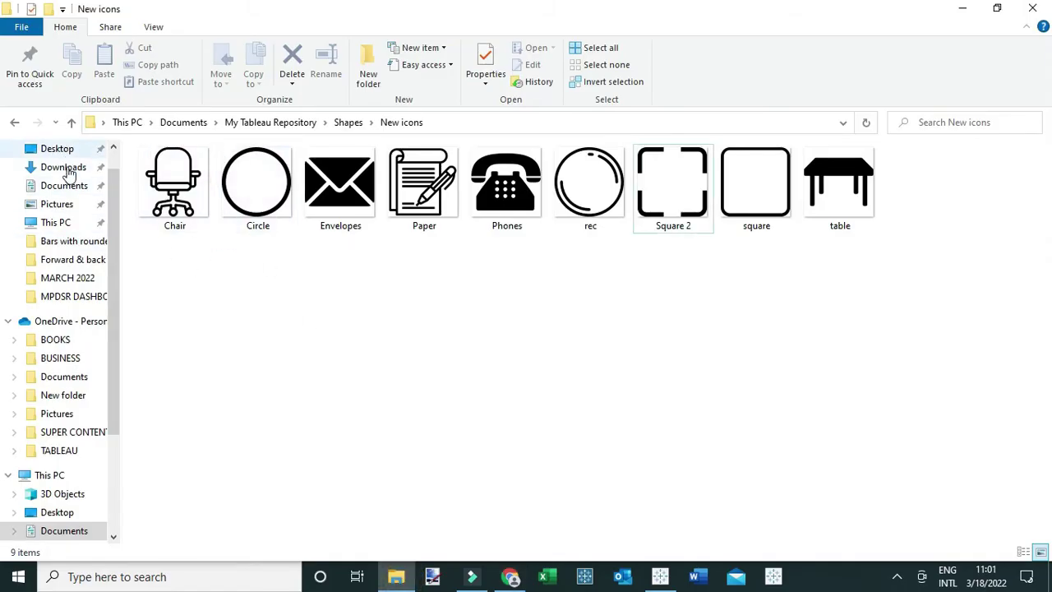
{"action": "scroll", "coordinate": [68, 172], "scroll_direction": "up", "scroll_amount": 1}
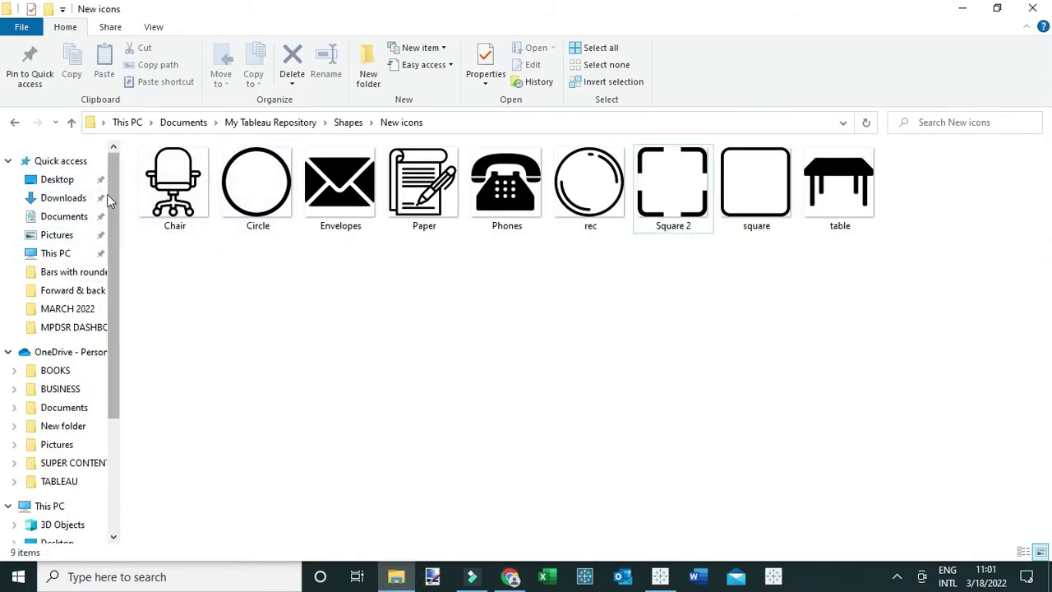
{"action": "left_click", "coordinate": [70, 216]}
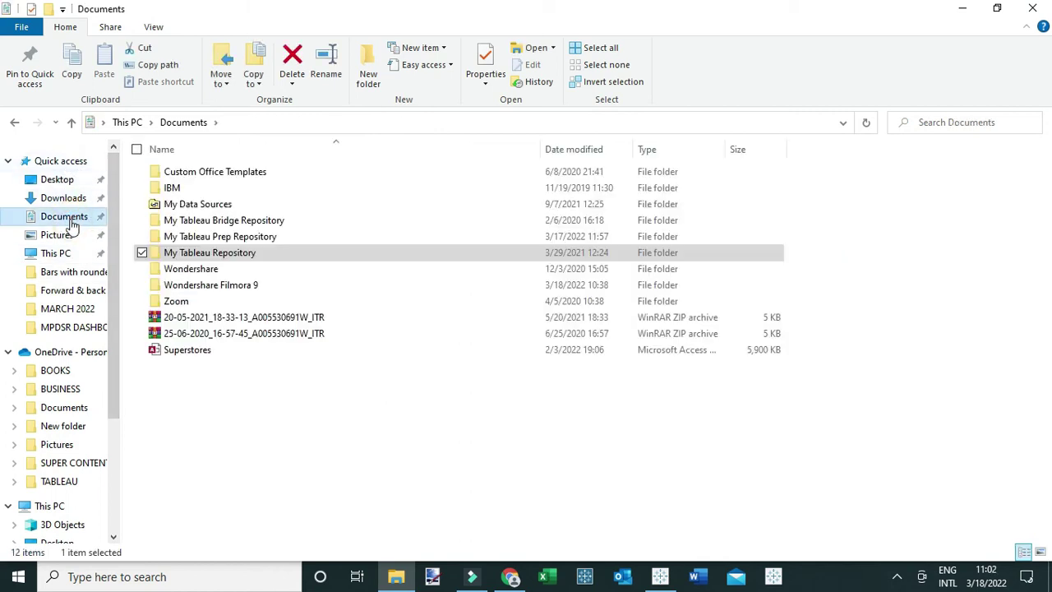
{"action": "double_click", "coordinate": [207, 254]}
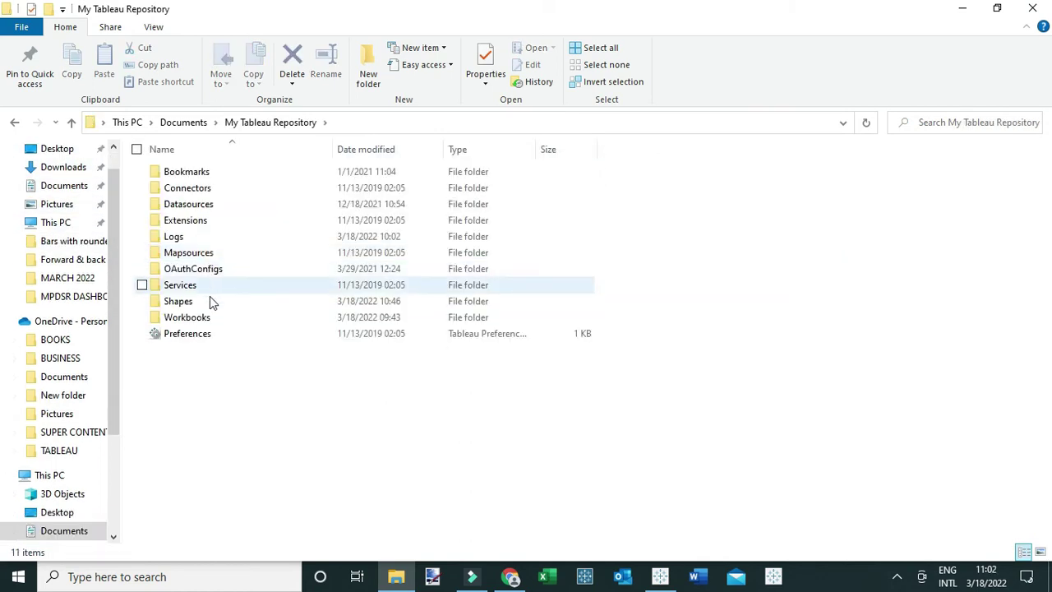
{"action": "left_click", "coordinate": [181, 303]}
{"action": "double_click", "coordinate": [180, 302]}
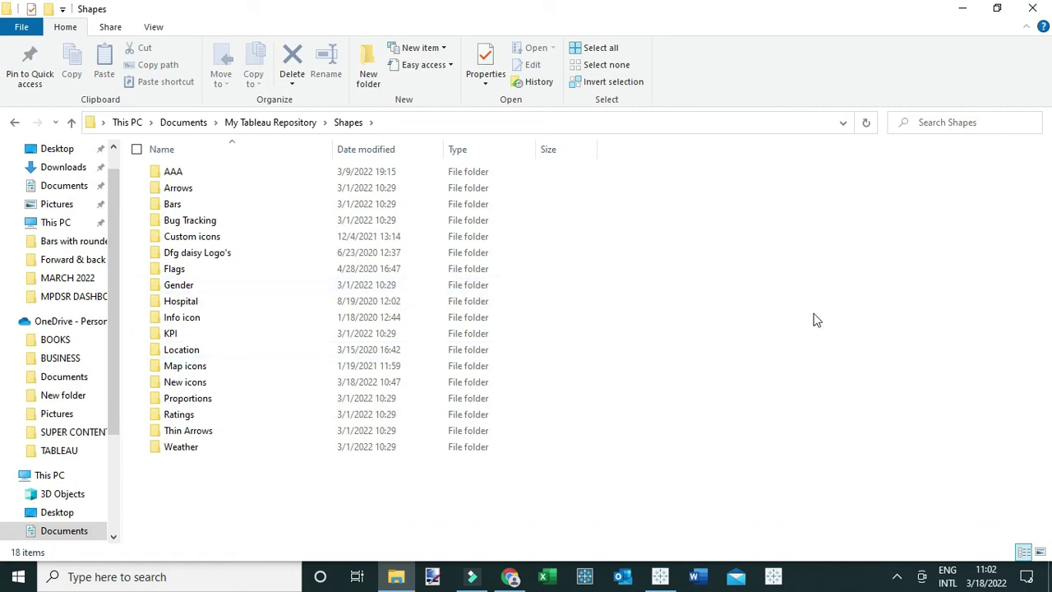
{"action": "double_click", "coordinate": [209, 387]}
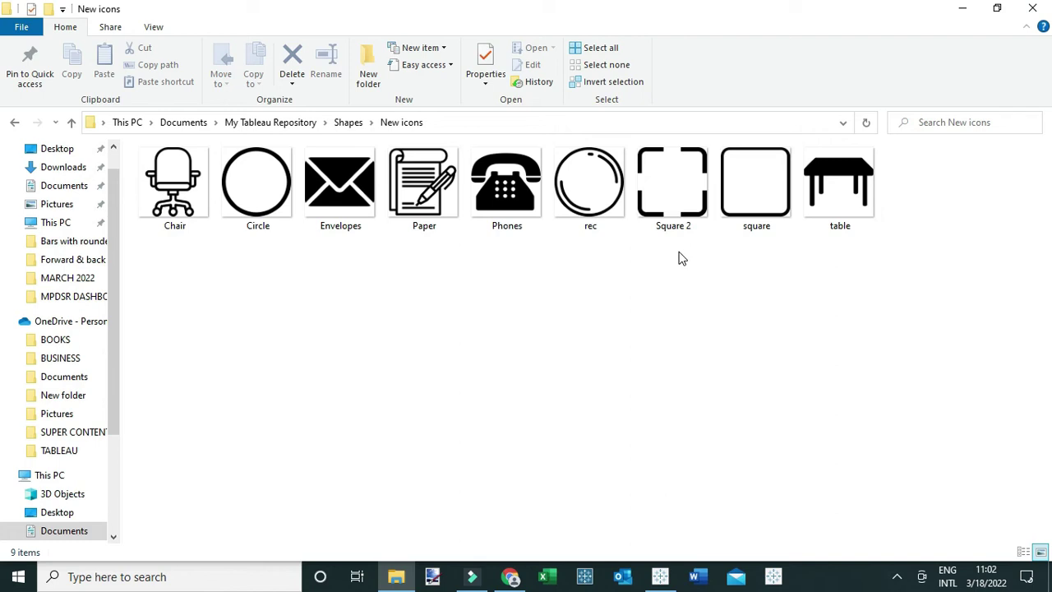
Switch to Tableau and assign the double-ring circle from the New icons shape palette to the marks
{"action": "left_click", "coordinate": [659, 576]}
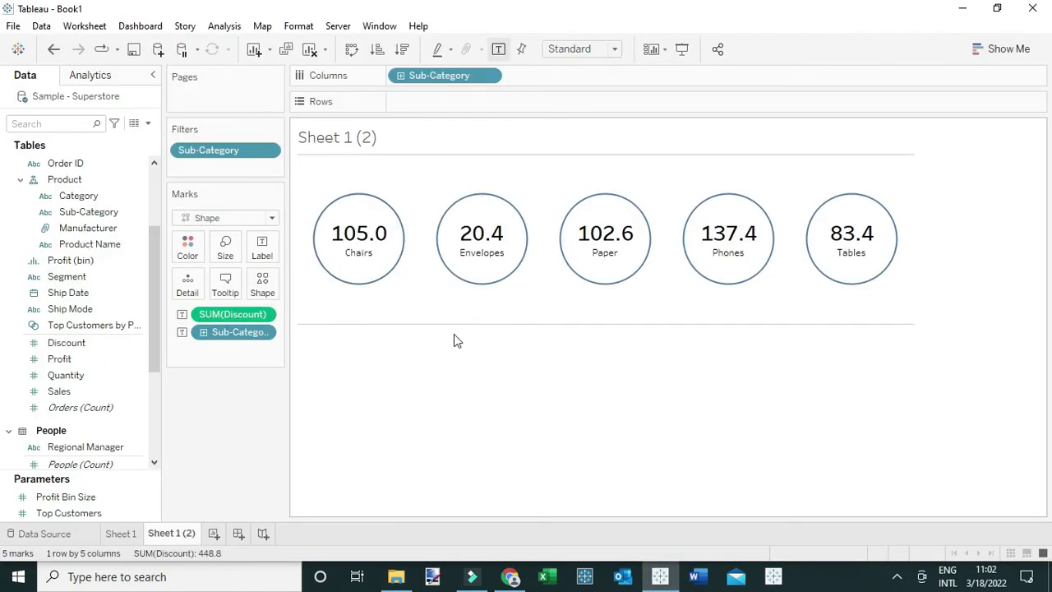
{"action": "mouse_move", "coordinate": [518, 197]}
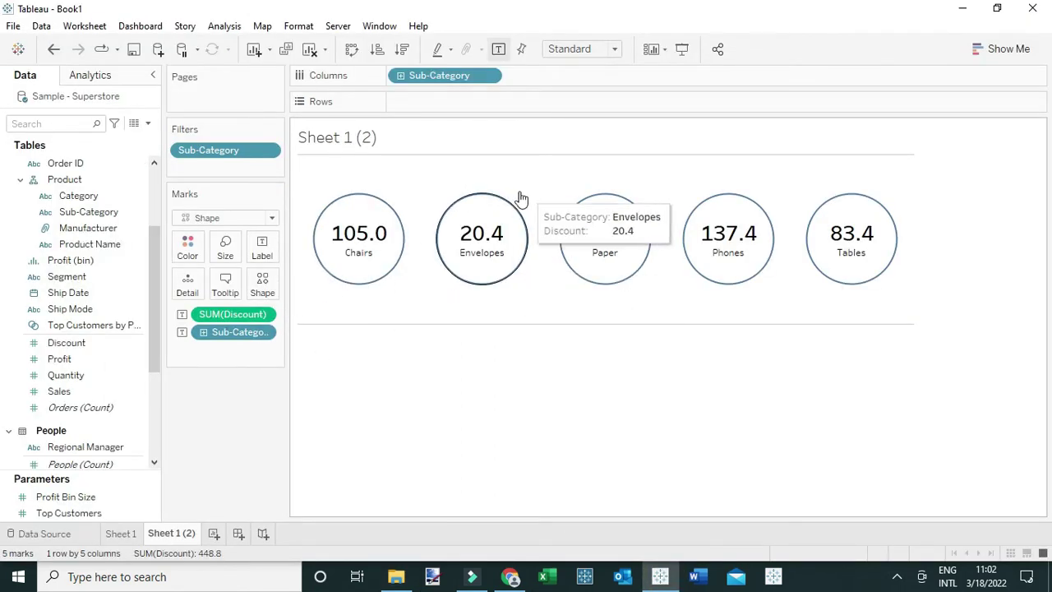
{"action": "mouse_move", "coordinate": [566, 235]}
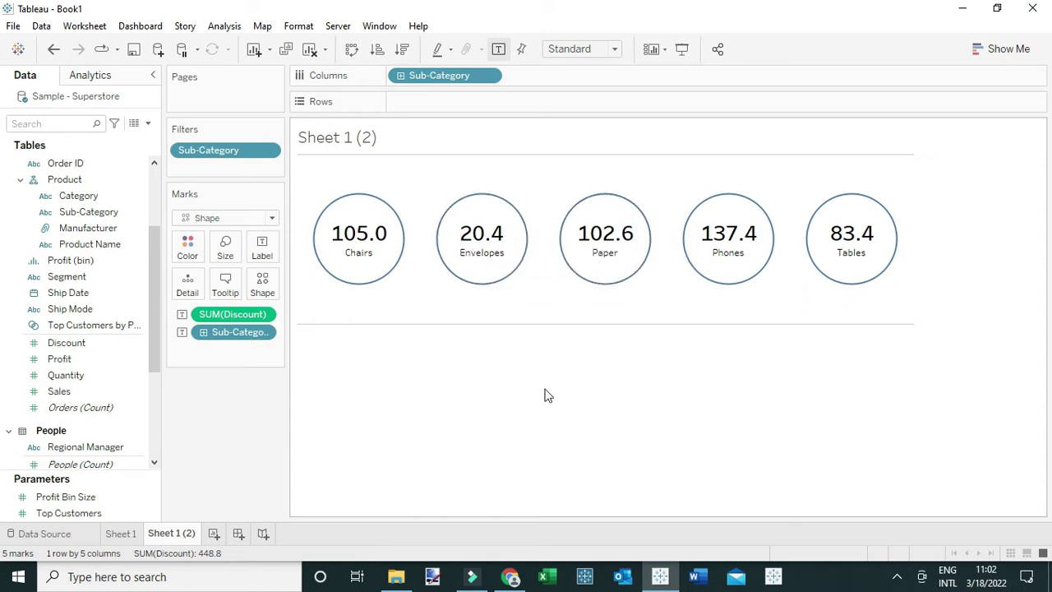
{"action": "left_click", "coordinate": [263, 289]}
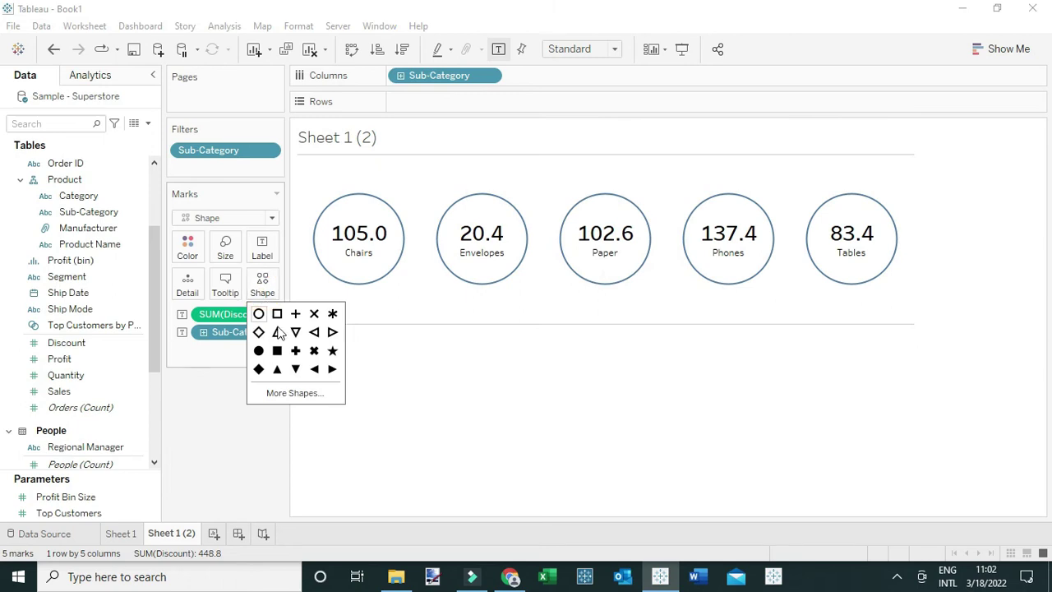
{"action": "left_click", "coordinate": [294, 392]}
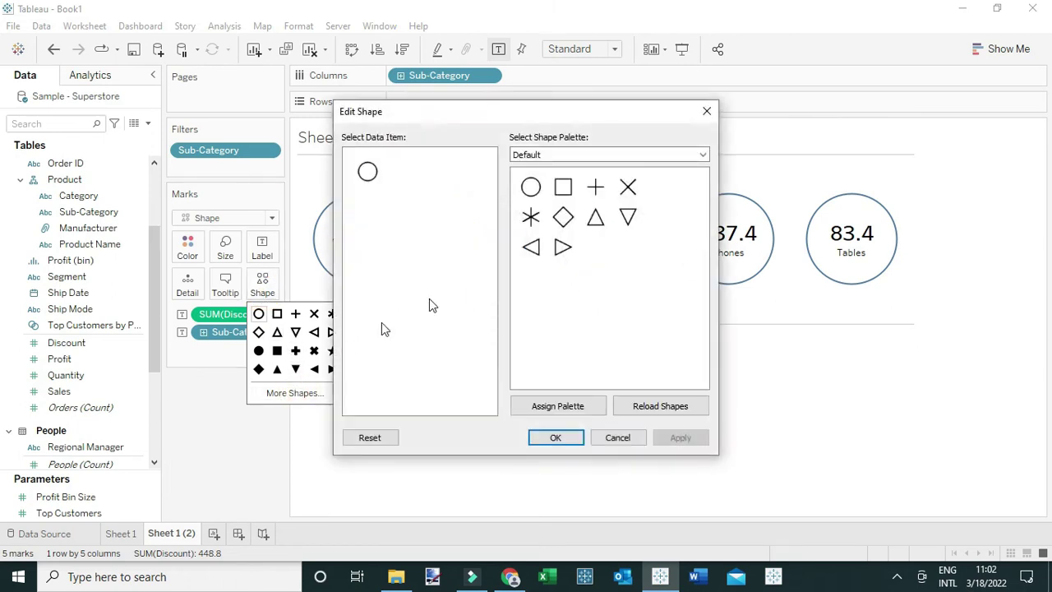
{"action": "left_click", "coordinate": [577, 155]}
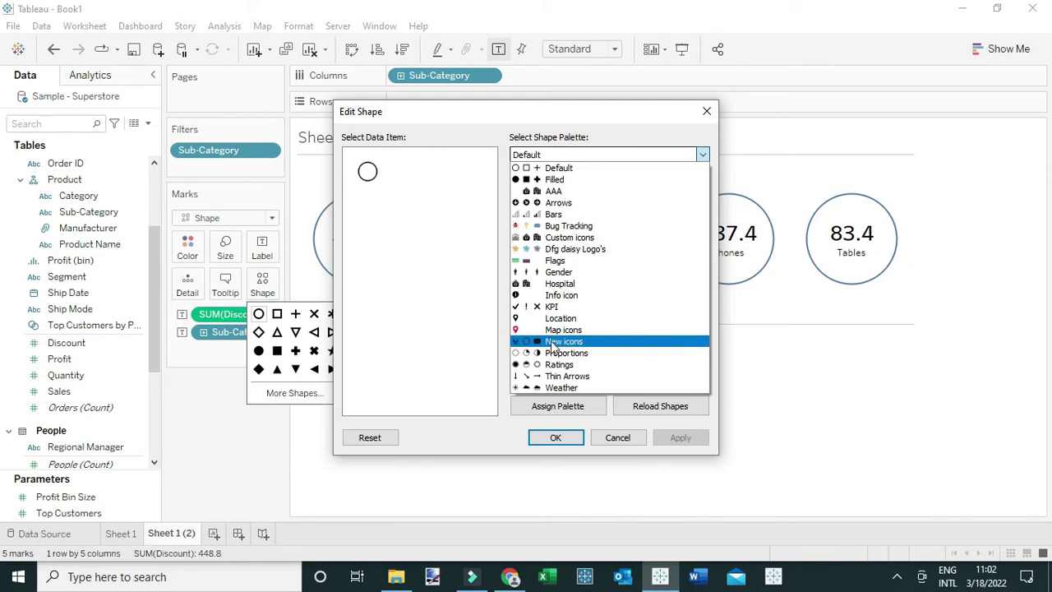
{"action": "left_click", "coordinate": [585, 165]}
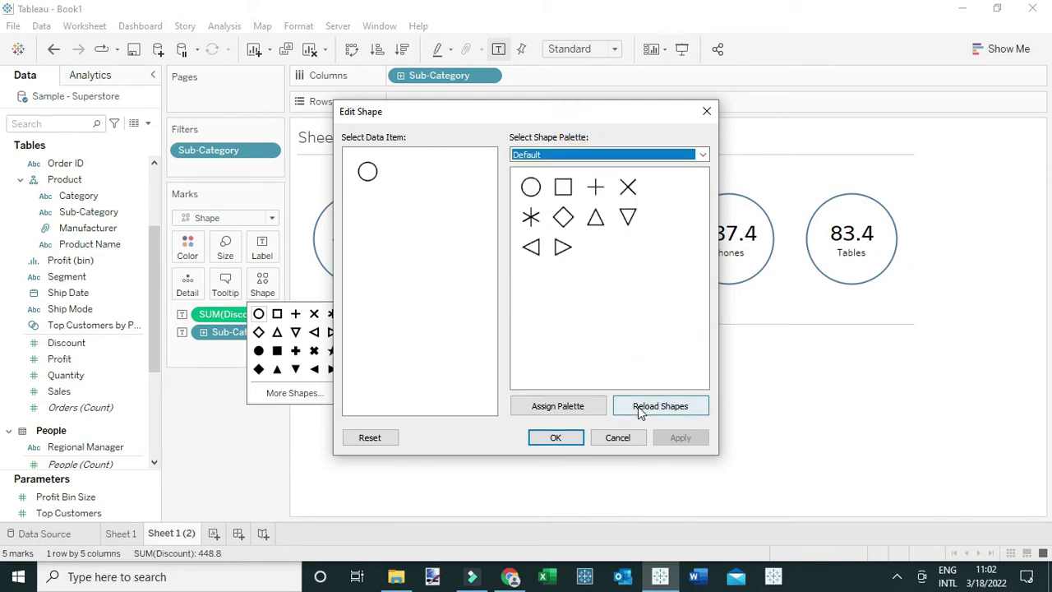
{"action": "left_click", "coordinate": [591, 155]}
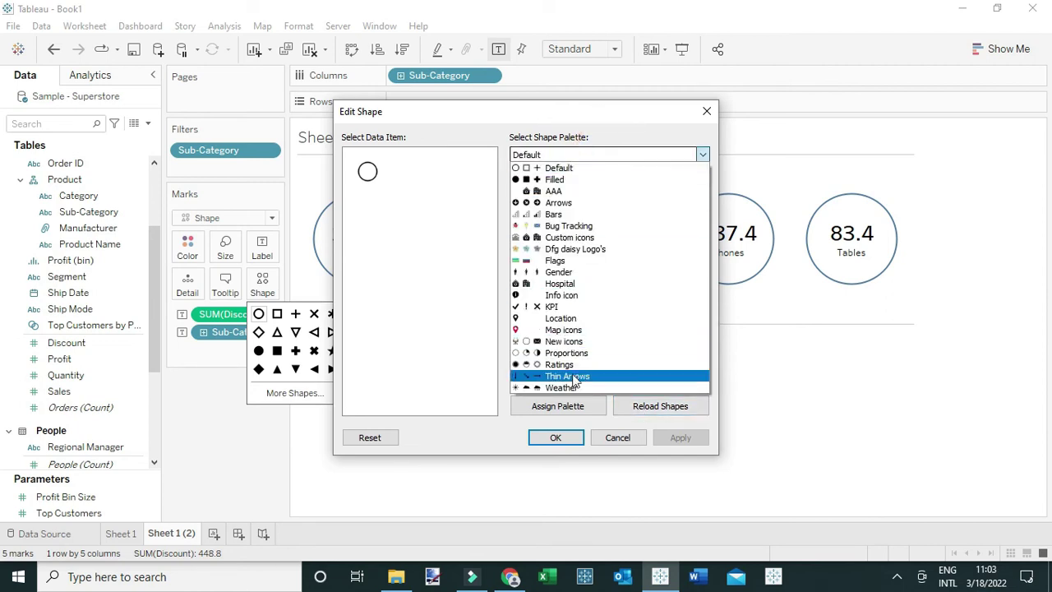
{"action": "left_click", "coordinate": [564, 341]}
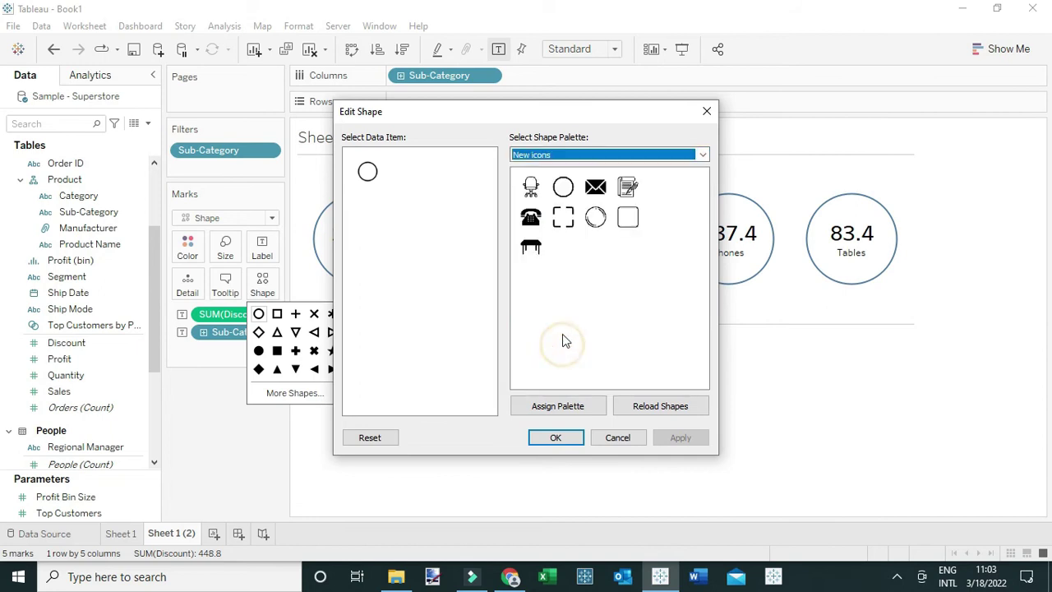
{"action": "left_click", "coordinate": [595, 218]}
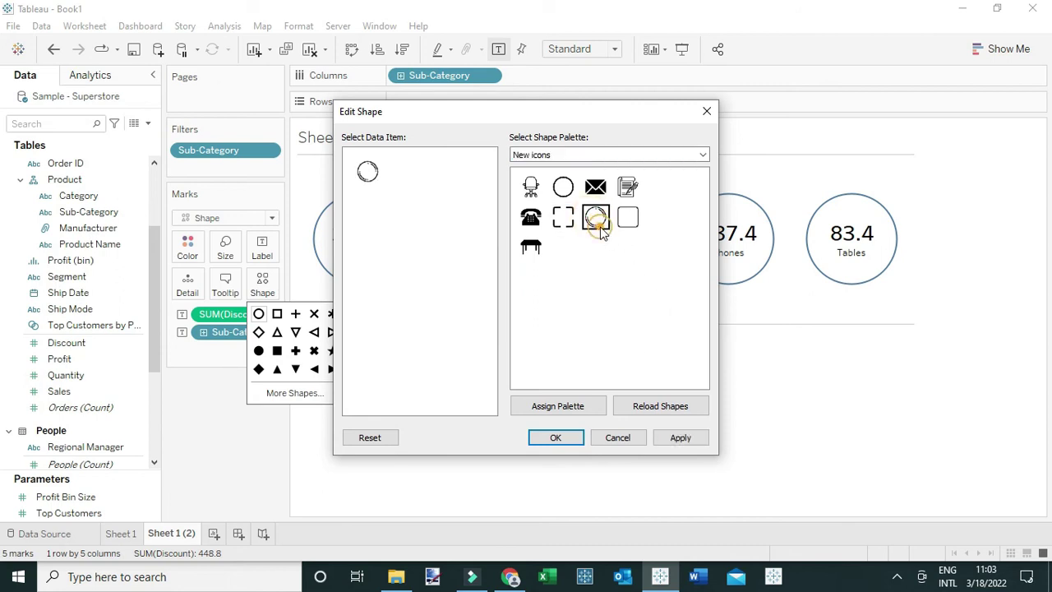
{"action": "left_click", "coordinate": [552, 438]}
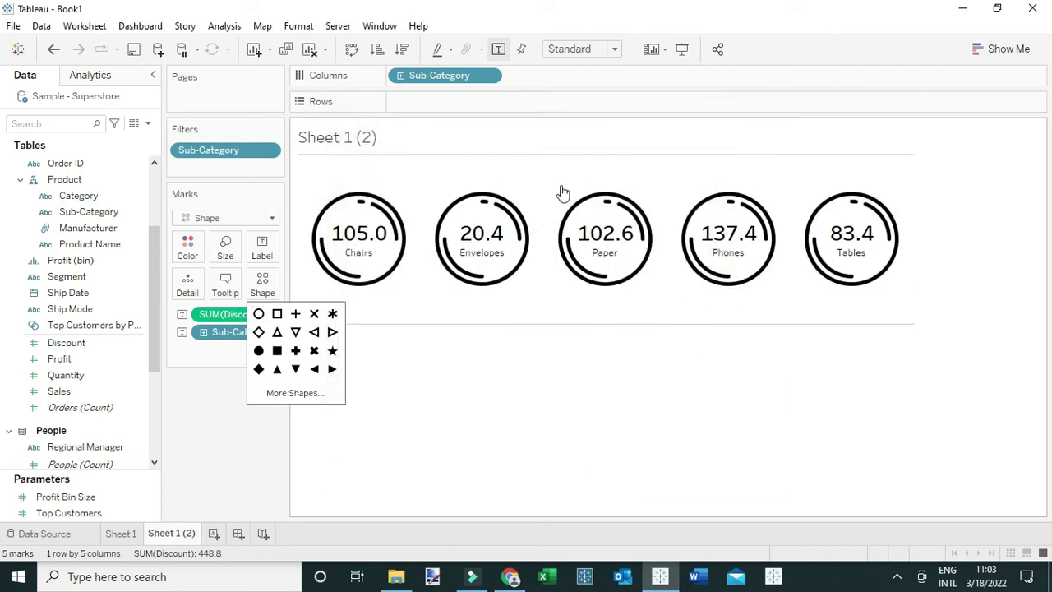
{"action": "left_click", "coordinate": [590, 162]}
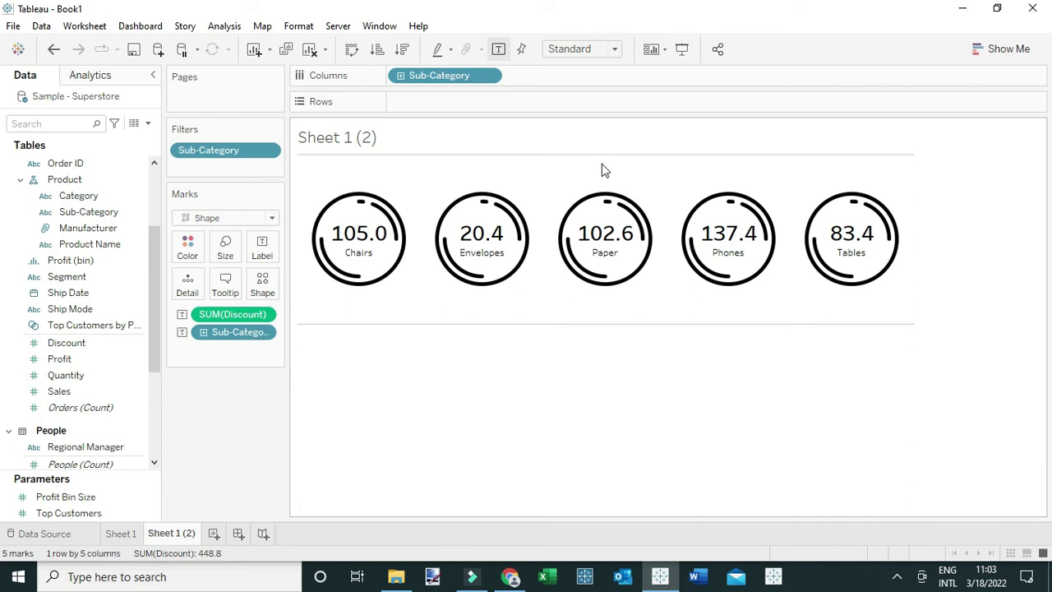
Color the circle marks by Sub-Category
{"action": "mouse_move", "coordinate": [453, 243]}
{"action": "left_click_drag", "start_coordinate": [105, 218], "coordinate": [188, 246]}
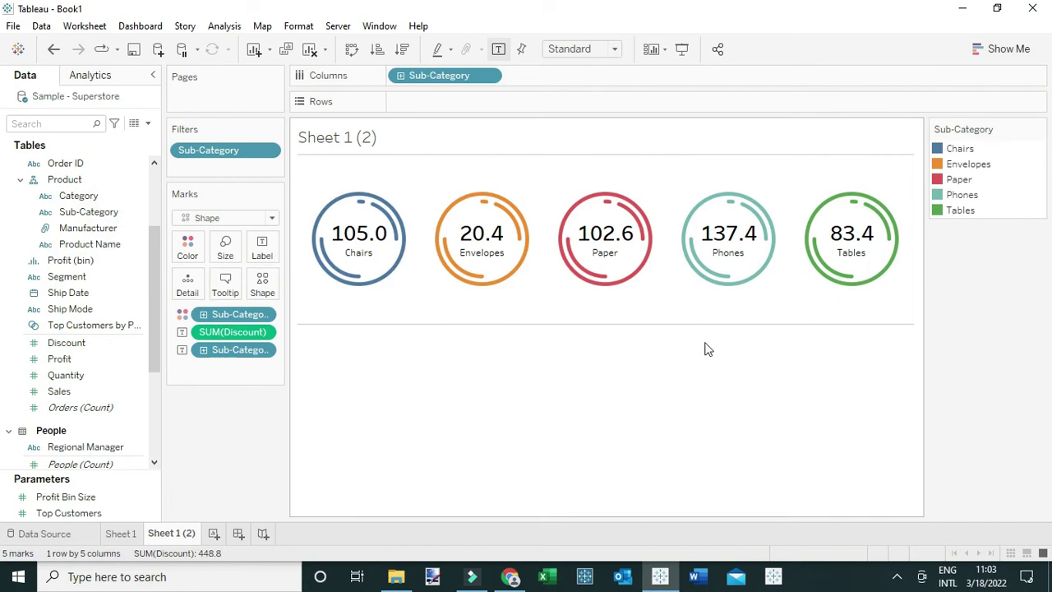
{"action": "mouse_move", "coordinate": [480, 264]}
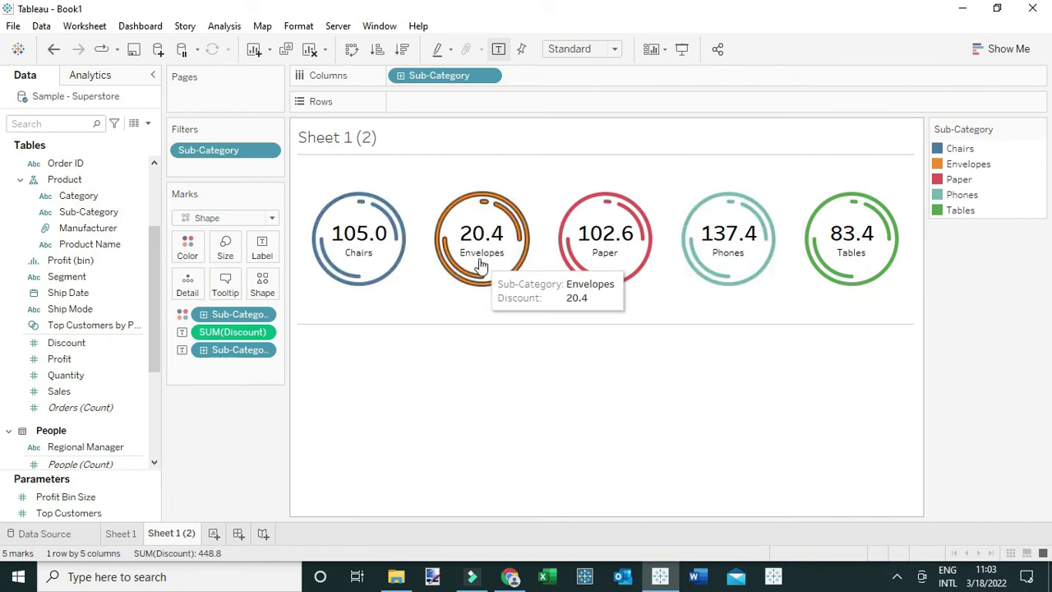
Try the broken-corner square from the New icons palette as the mark shape
{"action": "left_click", "coordinate": [274, 287]}
{"action": "left_click", "coordinate": [313, 392]}
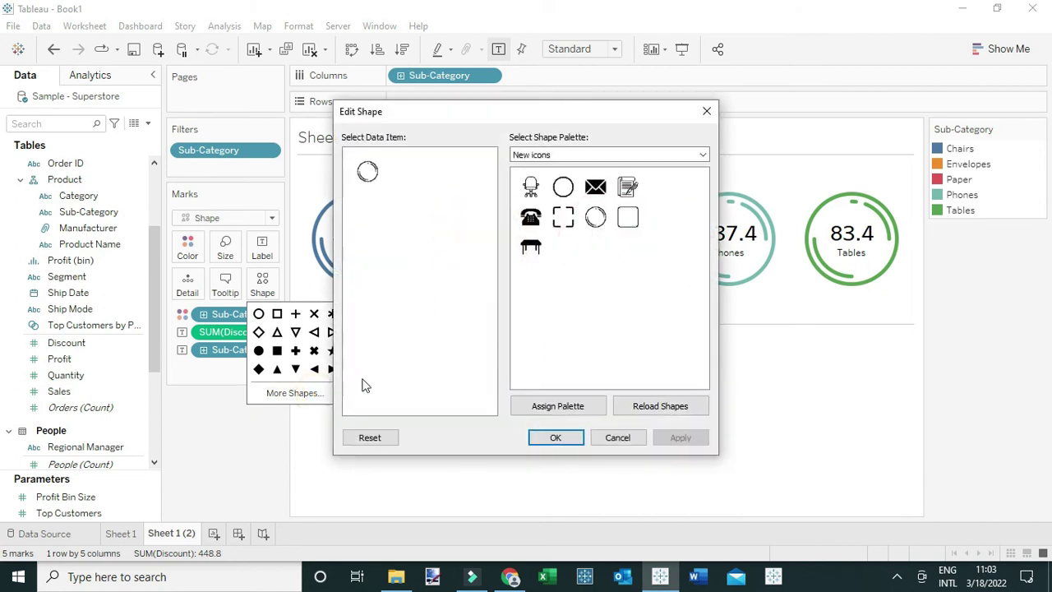
{"action": "left_click", "coordinate": [563, 217]}
{"action": "left_click", "coordinate": [562, 438]}
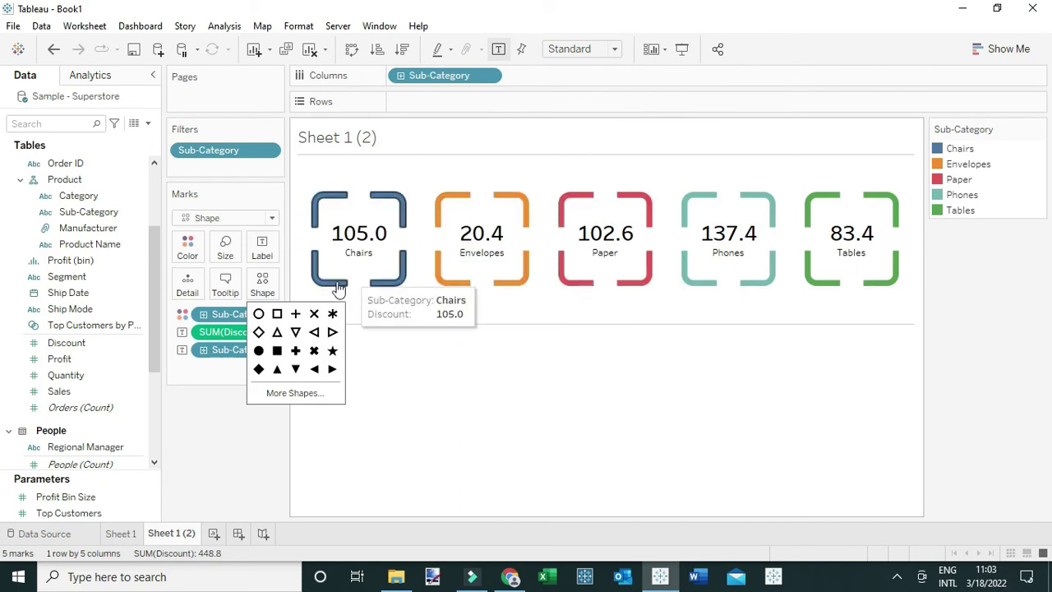
Change the mark shape to the rounded square from the New icons palette
{"action": "left_click", "coordinate": [305, 393]}
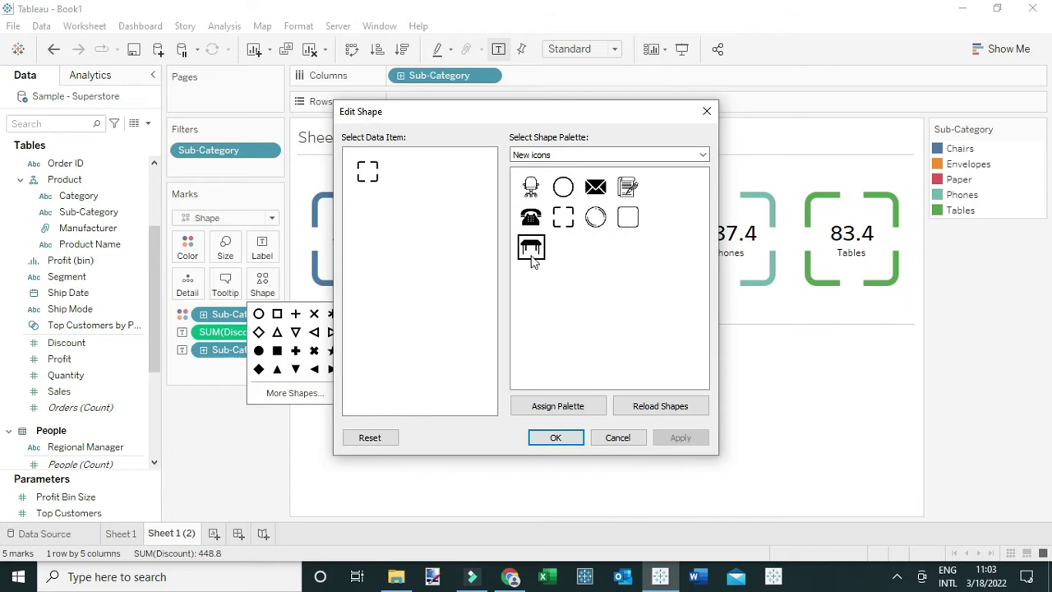
{"action": "left_click", "coordinate": [629, 217]}
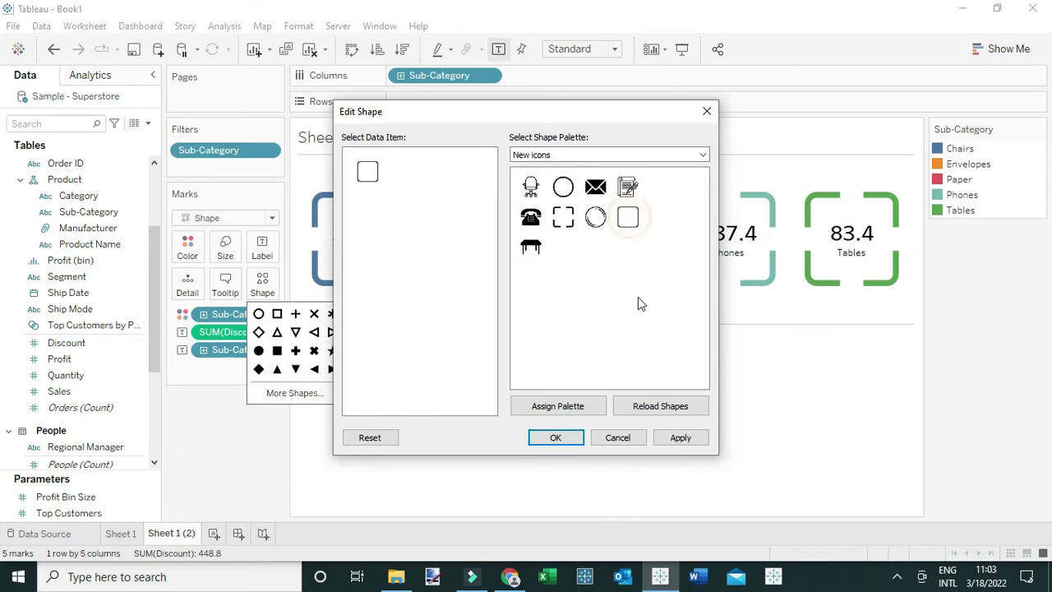
{"action": "left_click", "coordinate": [682, 438]}
{"action": "left_click", "coordinate": [567, 435]}
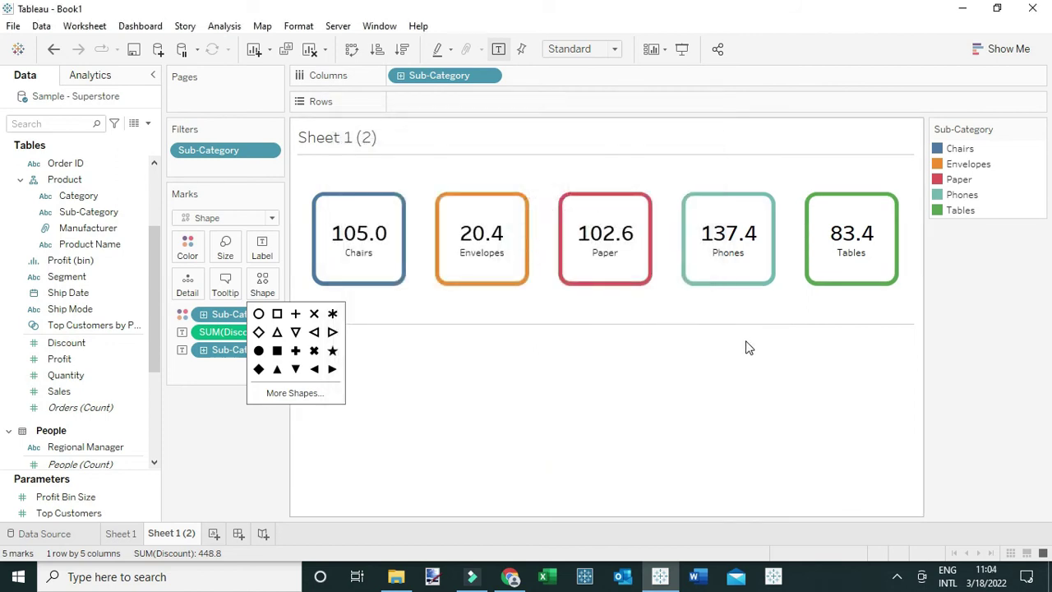
{"action": "left_click", "coordinate": [465, 438]}
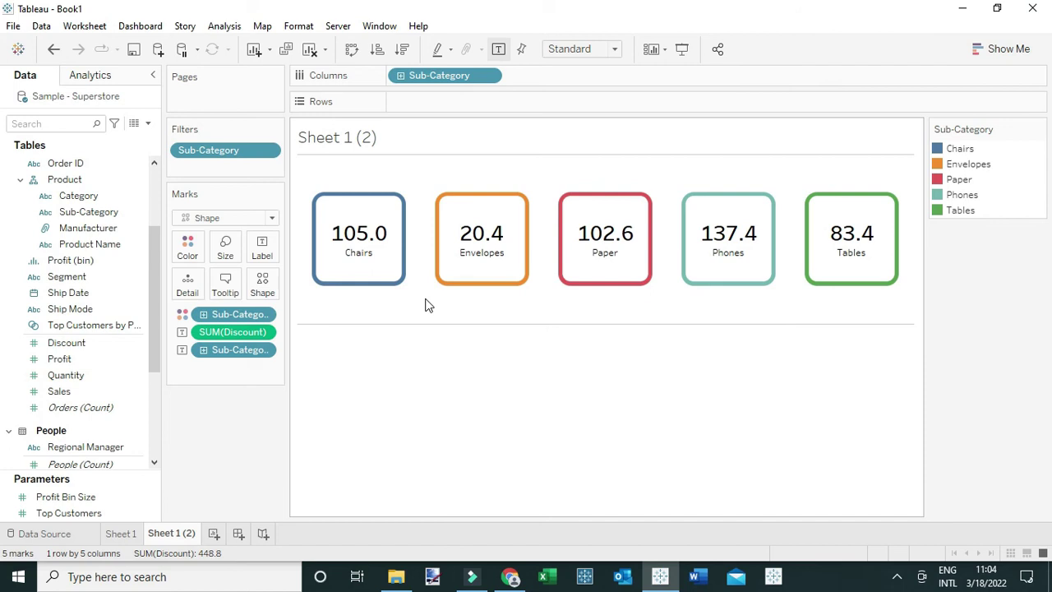
{"action": "mouse_move", "coordinate": [440, 289]}
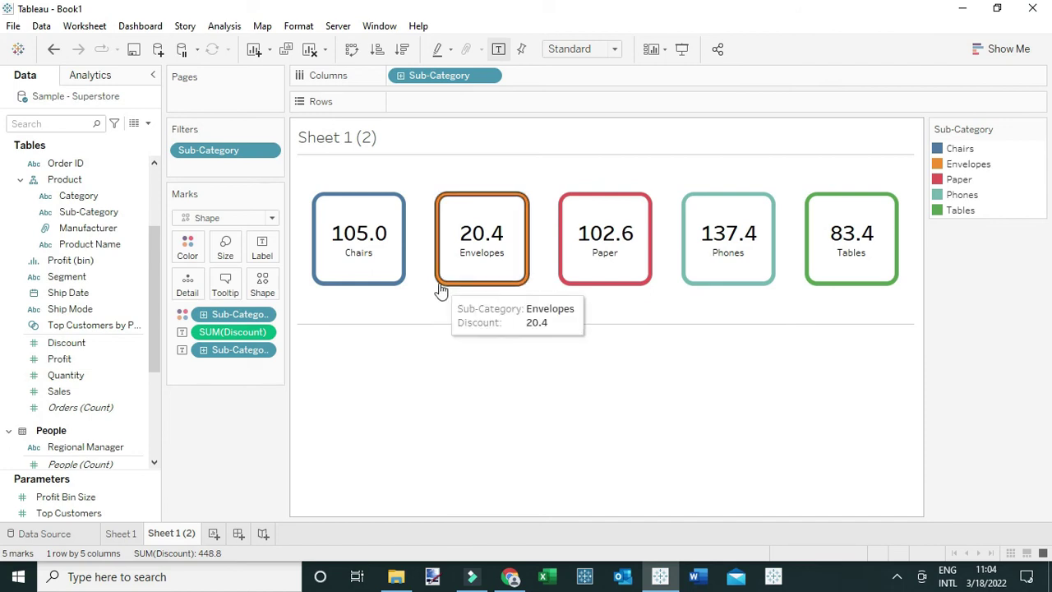
{"action": "mouse_move", "coordinate": [371, 269]}
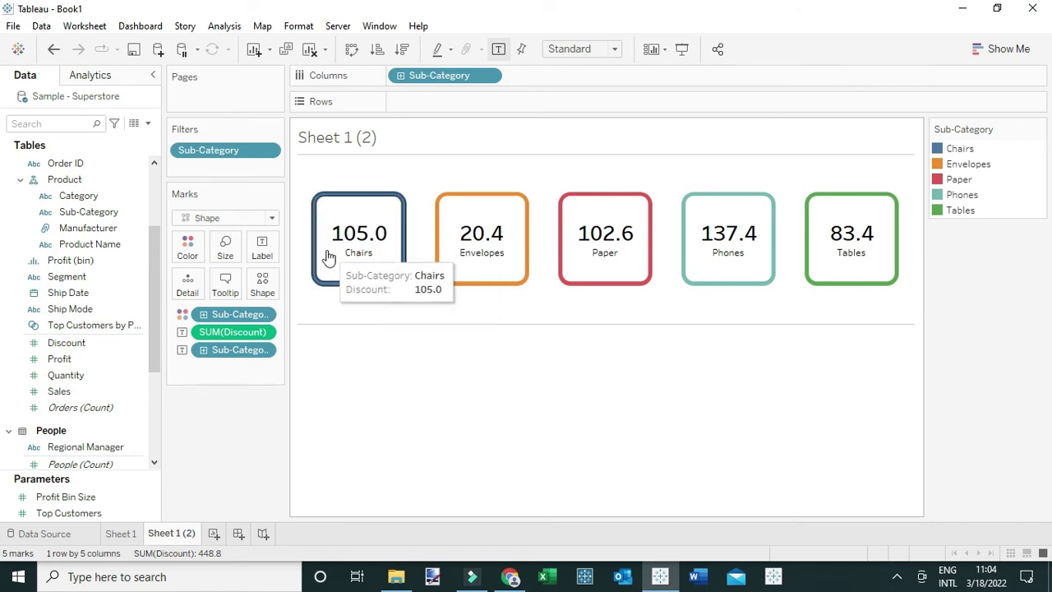
{"action": "mouse_move", "coordinate": [724, 268]}
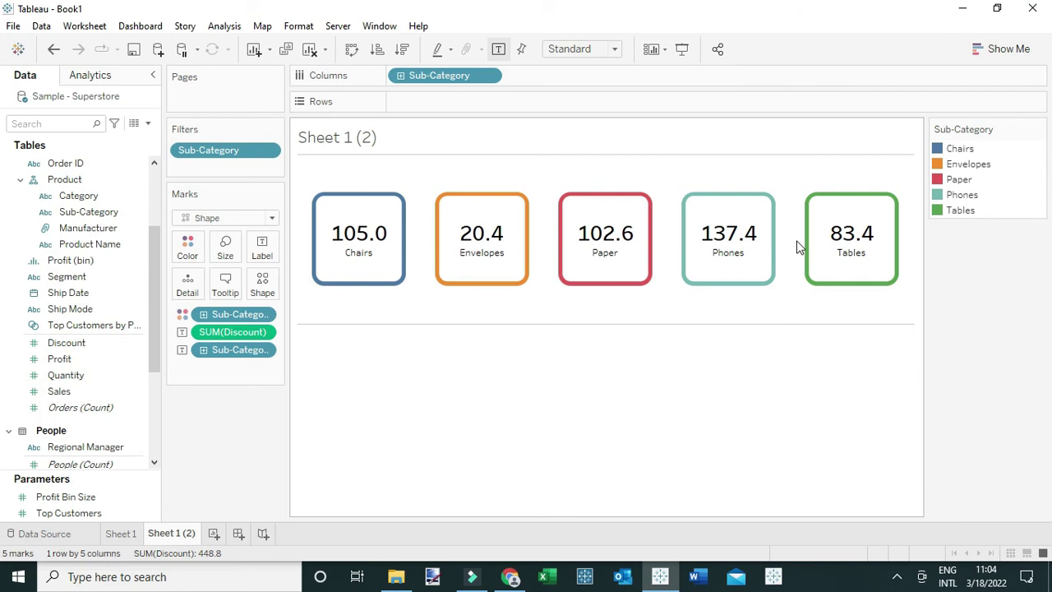
Duplicate the worksheet Sheet 1 (2) to start another KPI card variant
{"action": "right_click", "coordinate": [174, 535]}
{"action": "left_click", "coordinate": [212, 382]}
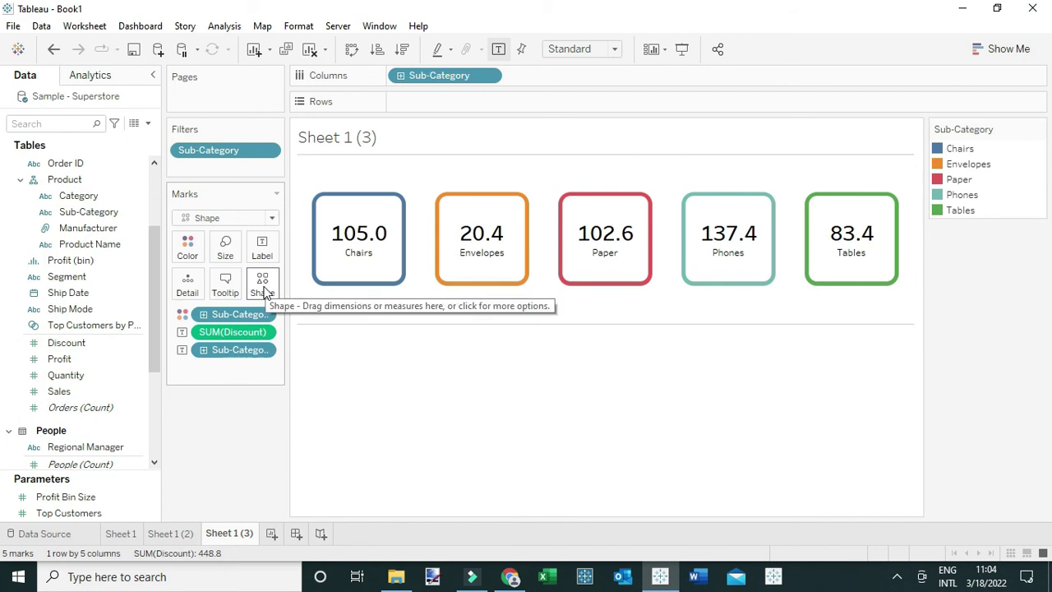
{"action": "left_click", "coordinate": [263, 284]}
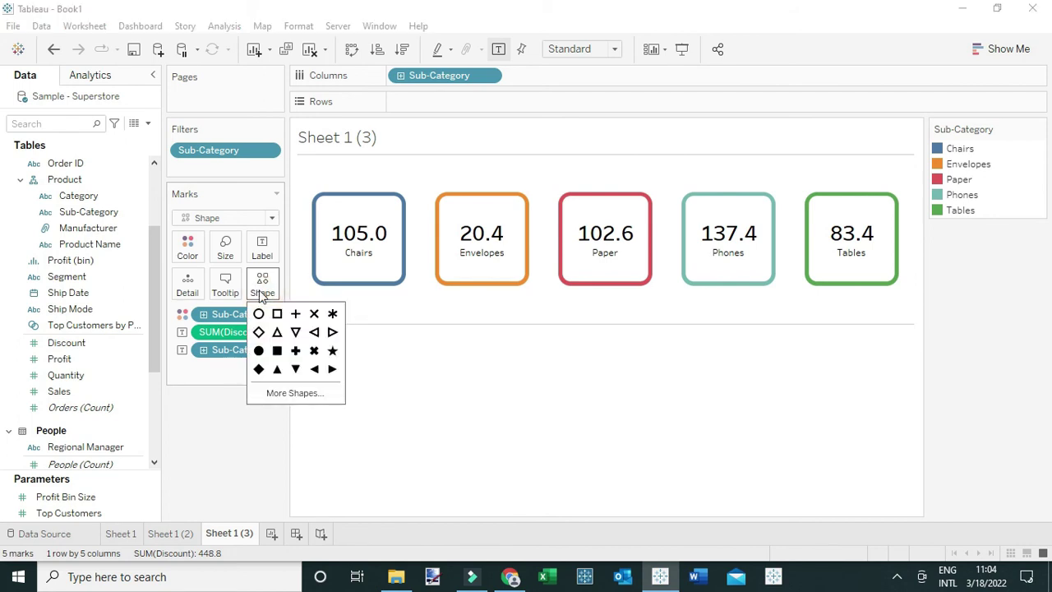
{"action": "left_click", "coordinate": [296, 392]}
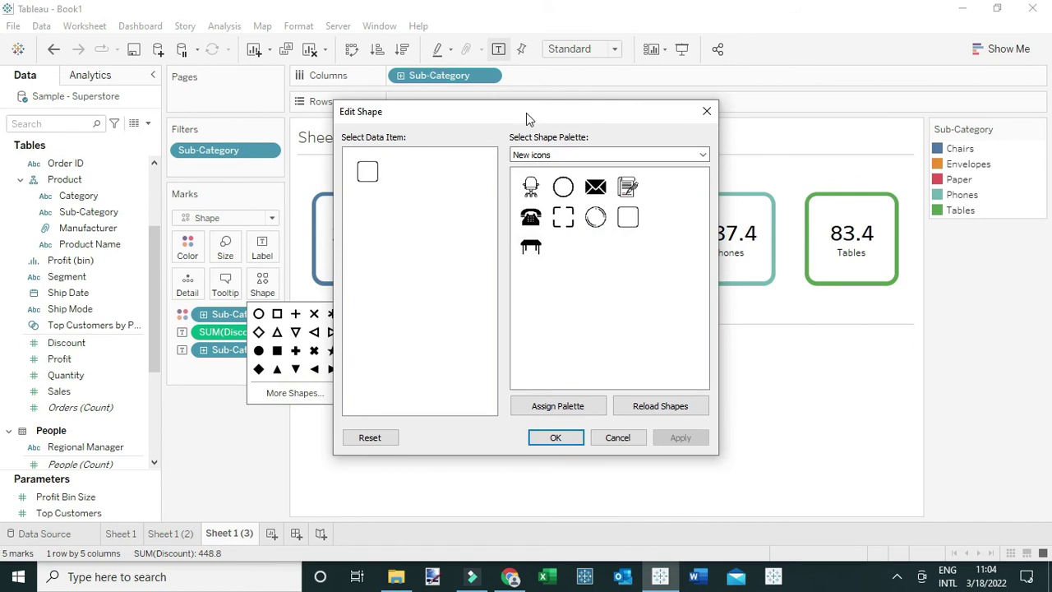
{"action": "left_click_drag", "start_coordinate": [526, 115], "coordinate": [739, 159]}
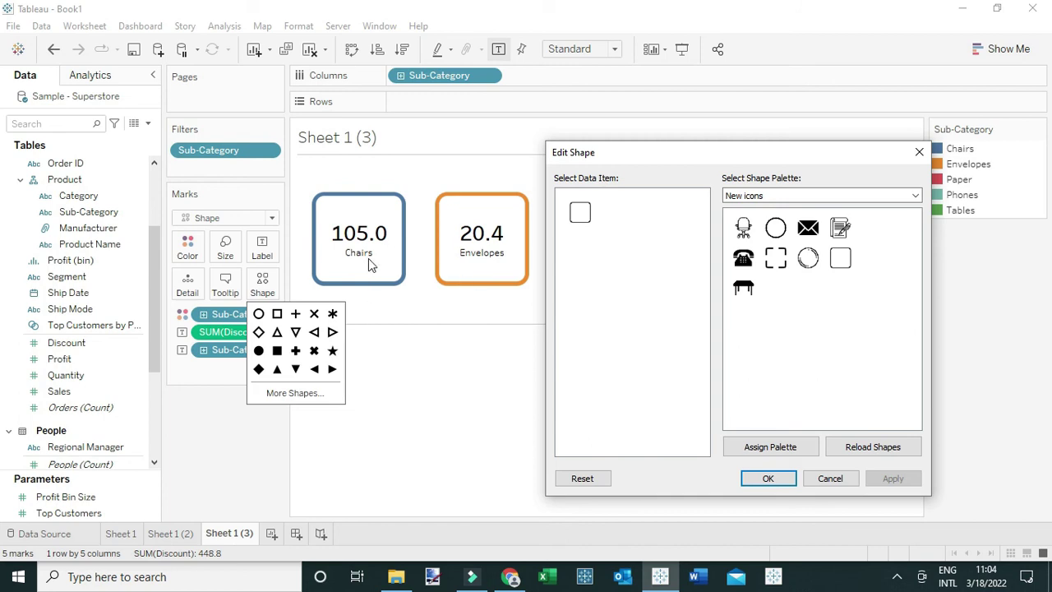
{"action": "left_click", "coordinate": [766, 478]}
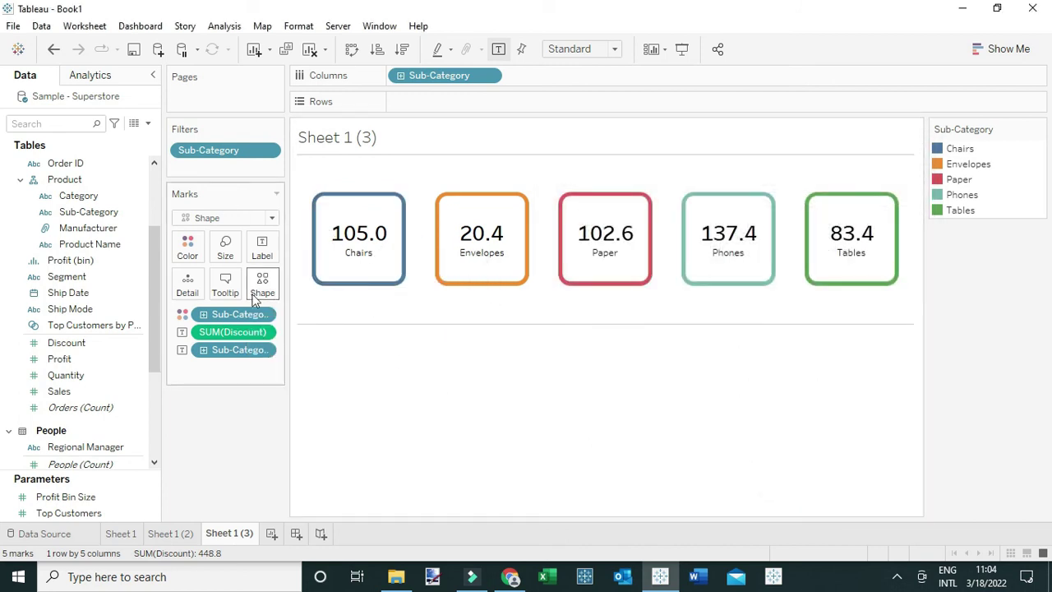
Map Sub-Category to the mark shape and select the New icons palette for editing its shapes
{"action": "left_click_drag", "start_coordinate": [87, 212], "coordinate": [265, 292]}
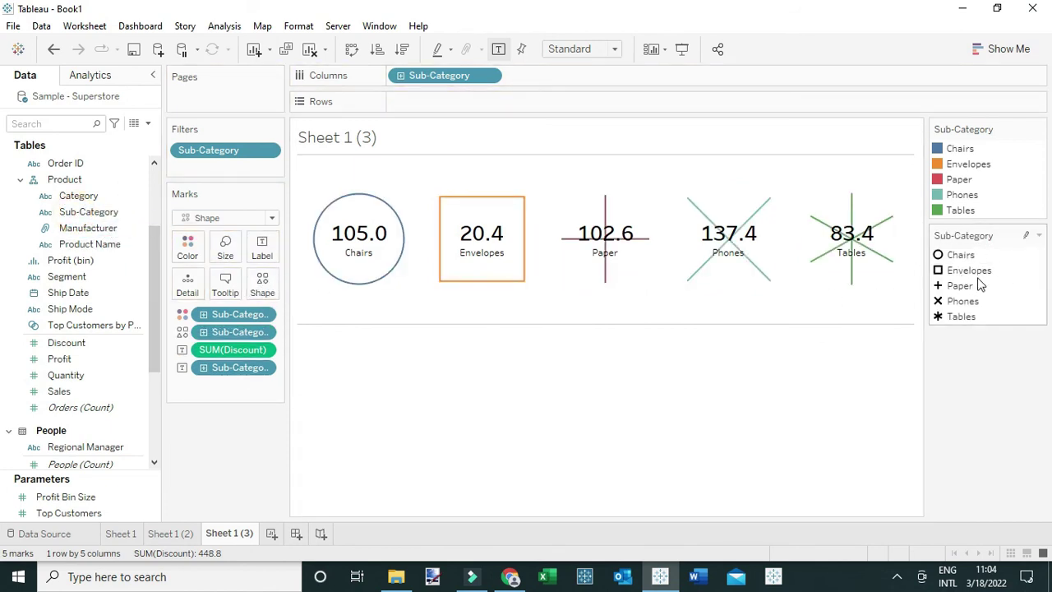
{"action": "left_click", "coordinate": [1039, 236]}
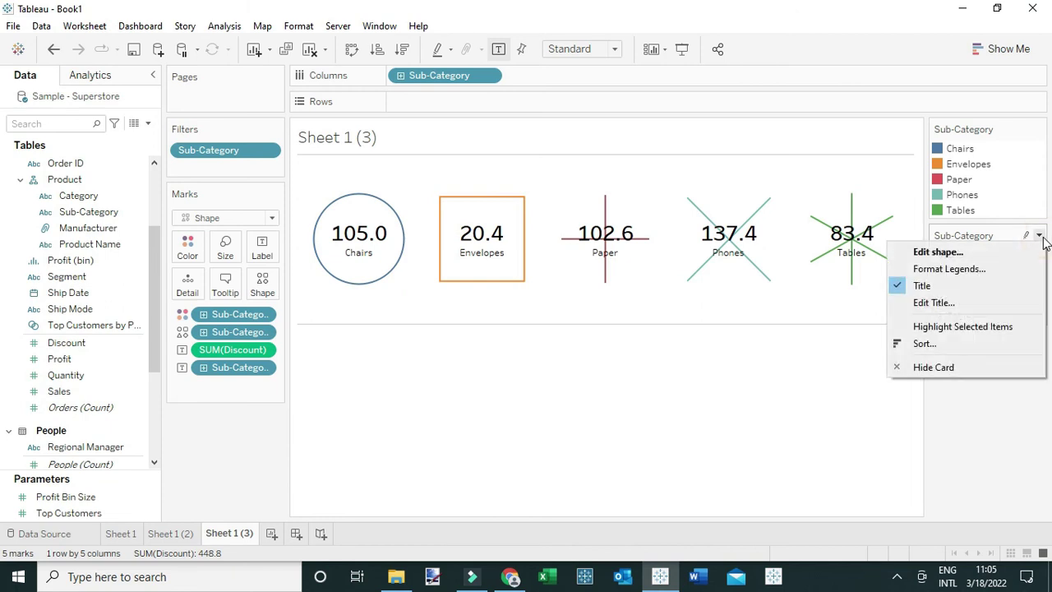
{"action": "left_click", "coordinate": [949, 253]}
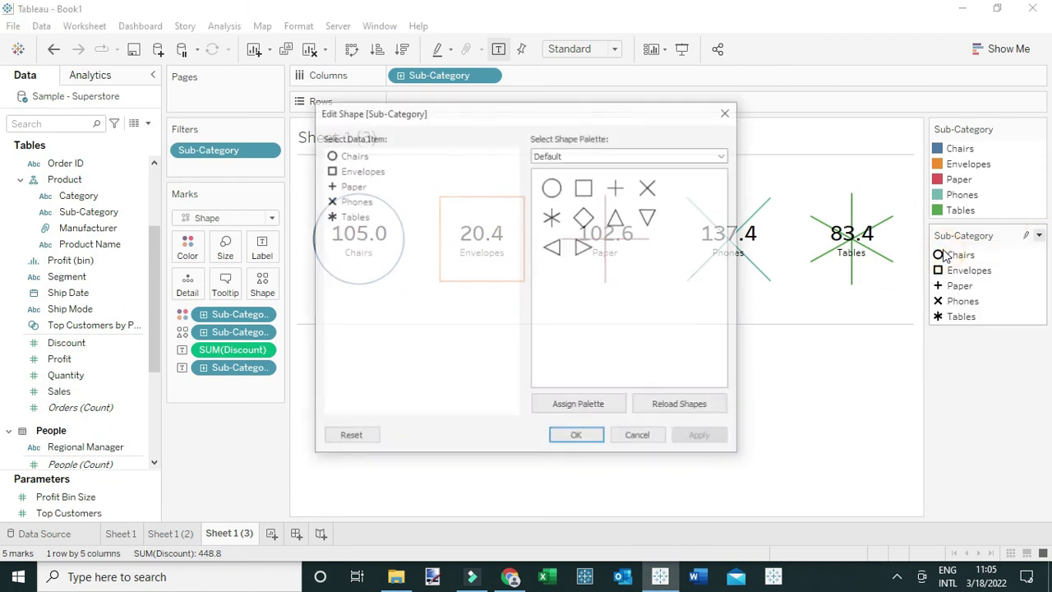
{"action": "left_click", "coordinate": [567, 155]}
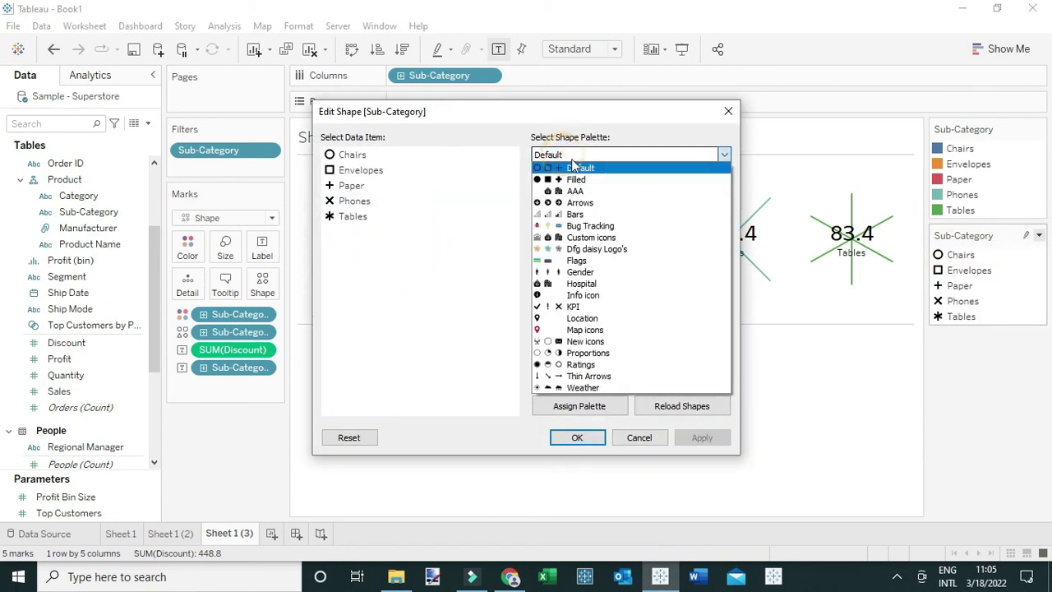
{"action": "left_click", "coordinate": [585, 341]}
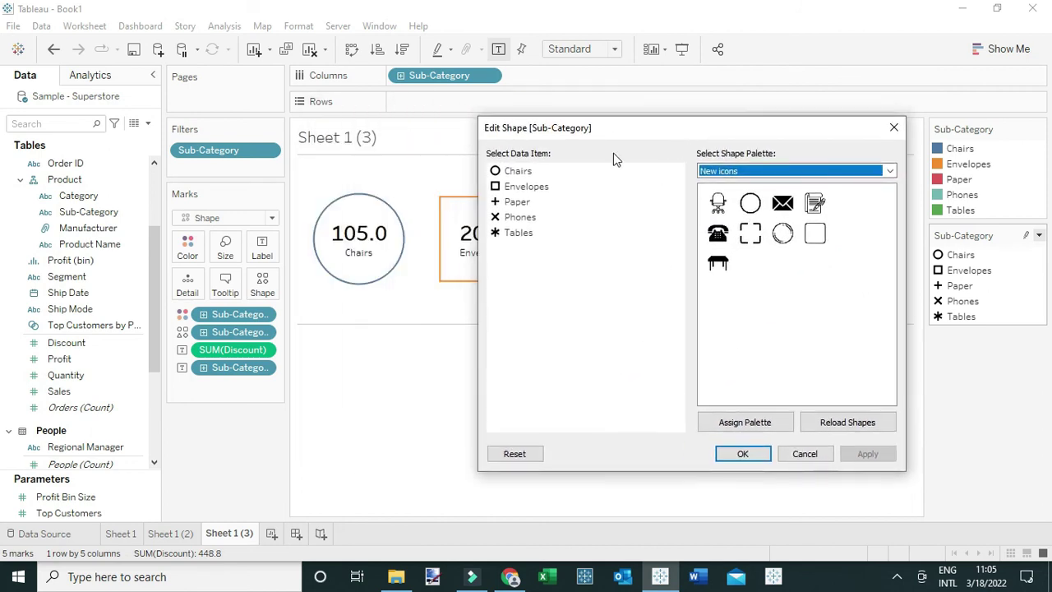
{"action": "left_click_drag", "start_coordinate": [596, 135], "coordinate": [631, 140]}
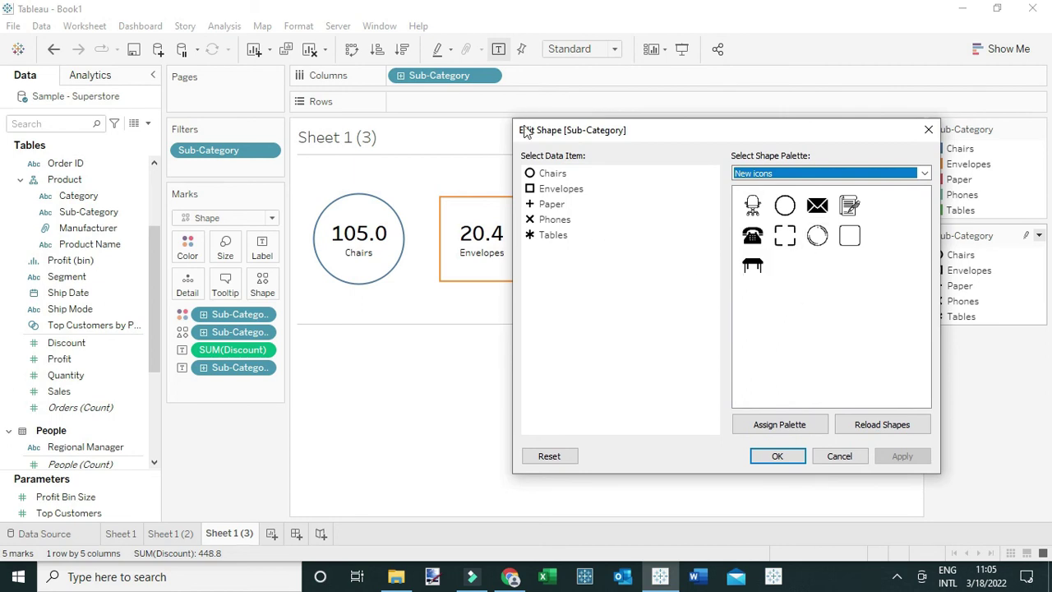
Assign the matching chair, envelope, paper, telephone and table icons to Chairs, Envelopes, Paper, Phones and Tables
{"action": "left_click", "coordinate": [552, 175]}
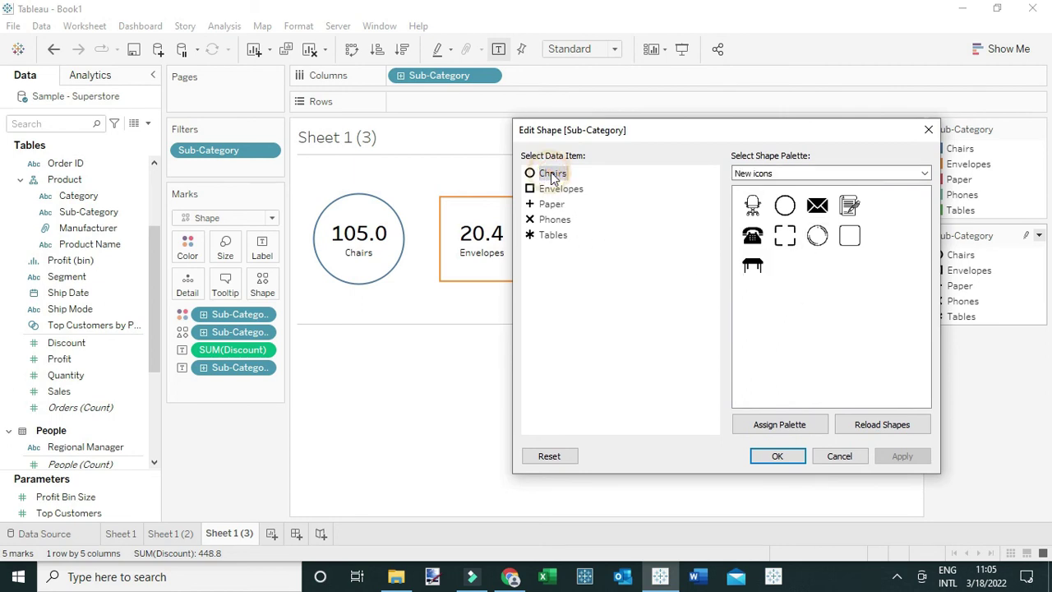
{"action": "left_click", "coordinate": [756, 210]}
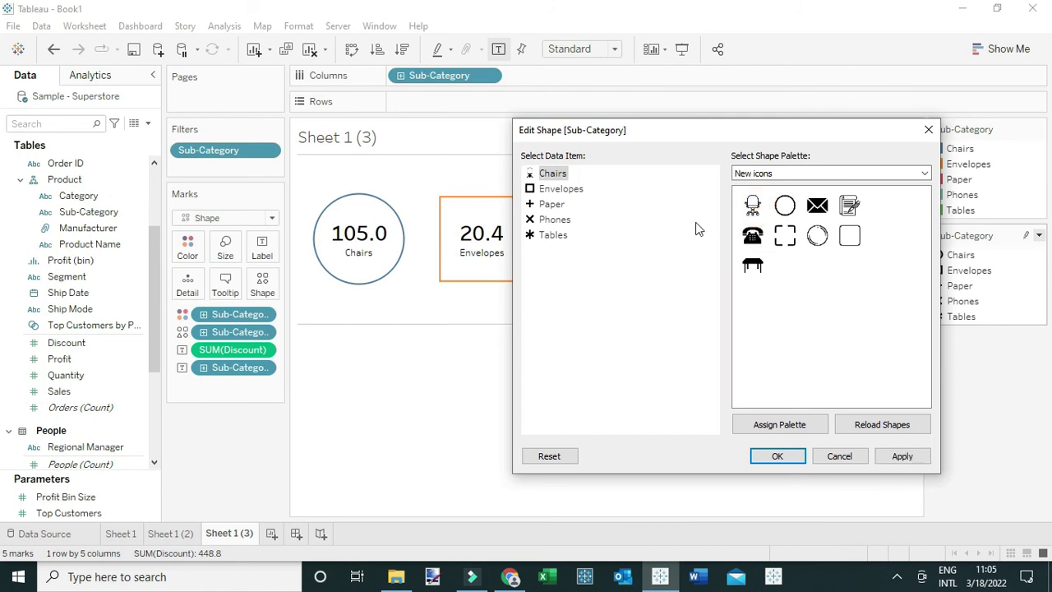
{"action": "left_click", "coordinate": [562, 193]}
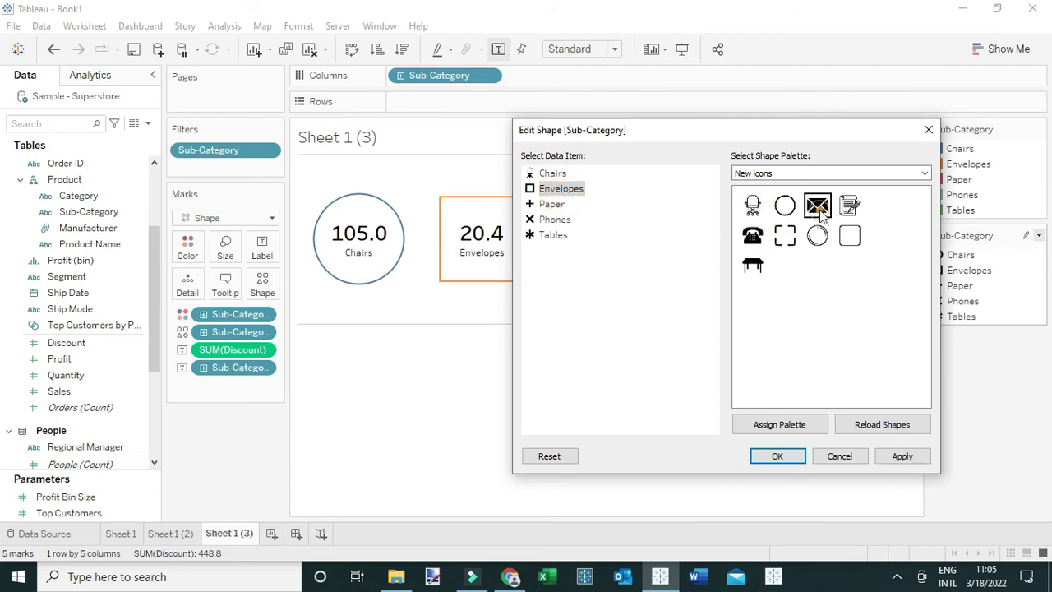
{"action": "left_click", "coordinate": [815, 208]}
{"action": "left_click", "coordinate": [552, 205]}
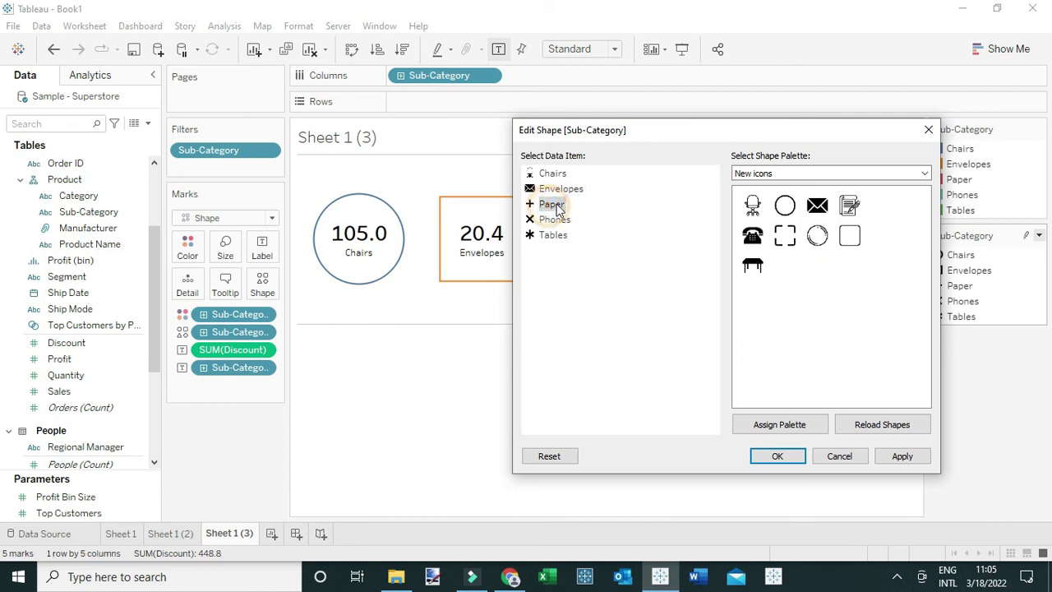
{"action": "left_click", "coordinate": [850, 204]}
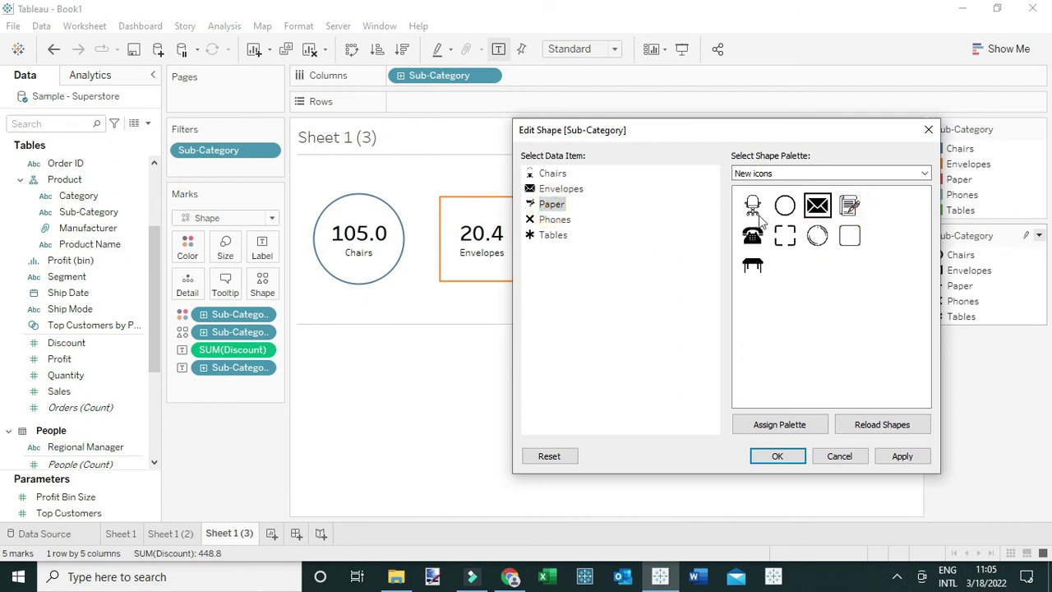
{"action": "left_click", "coordinate": [551, 220]}
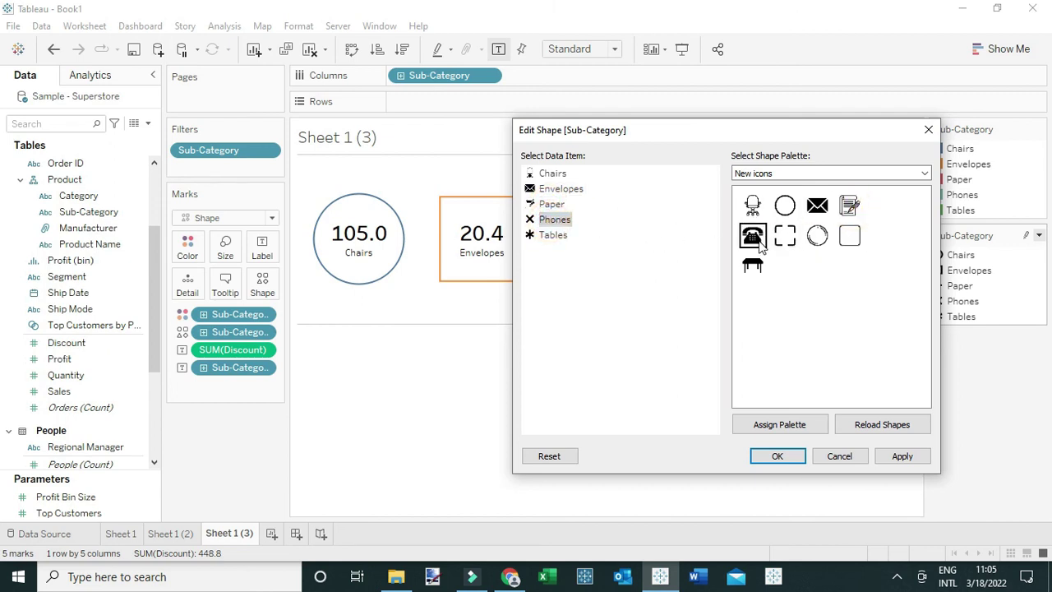
{"action": "left_click", "coordinate": [756, 241]}
{"action": "left_click", "coordinate": [542, 235]}
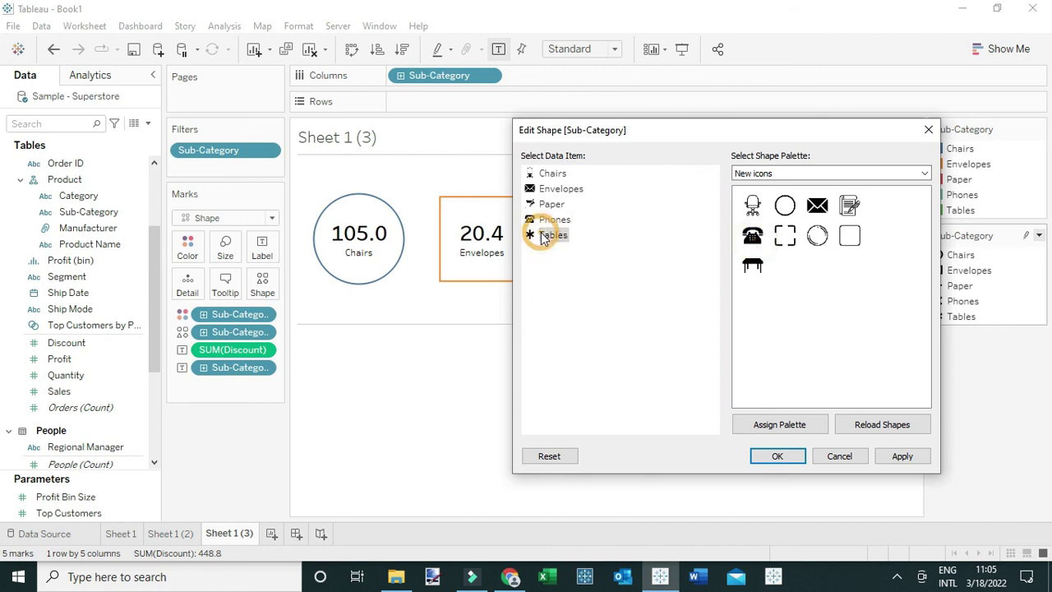
{"action": "left_click", "coordinate": [753, 265]}
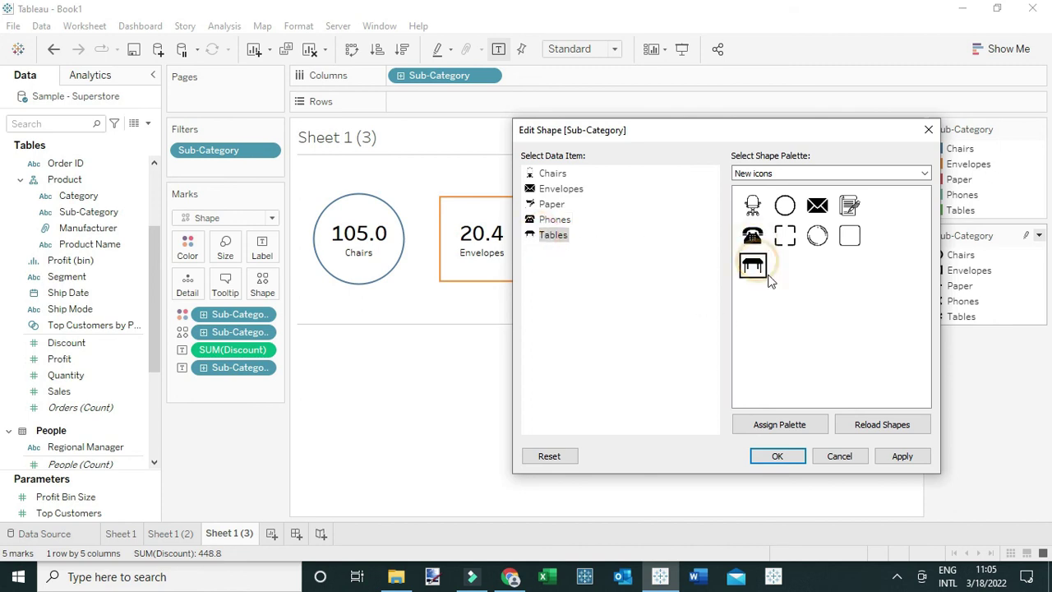
{"action": "left_click", "coordinate": [776, 456]}
{"action": "left_click", "coordinate": [566, 408]}
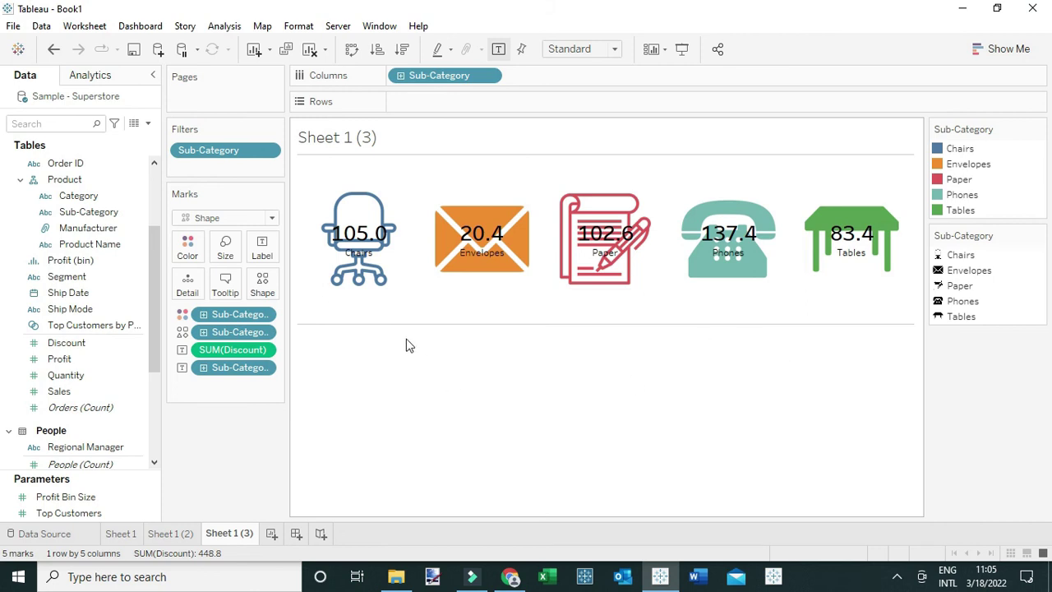
Lower the opacity of the icon marks so they form a faint background behind the labels
{"action": "left_click", "coordinate": [188, 246]}
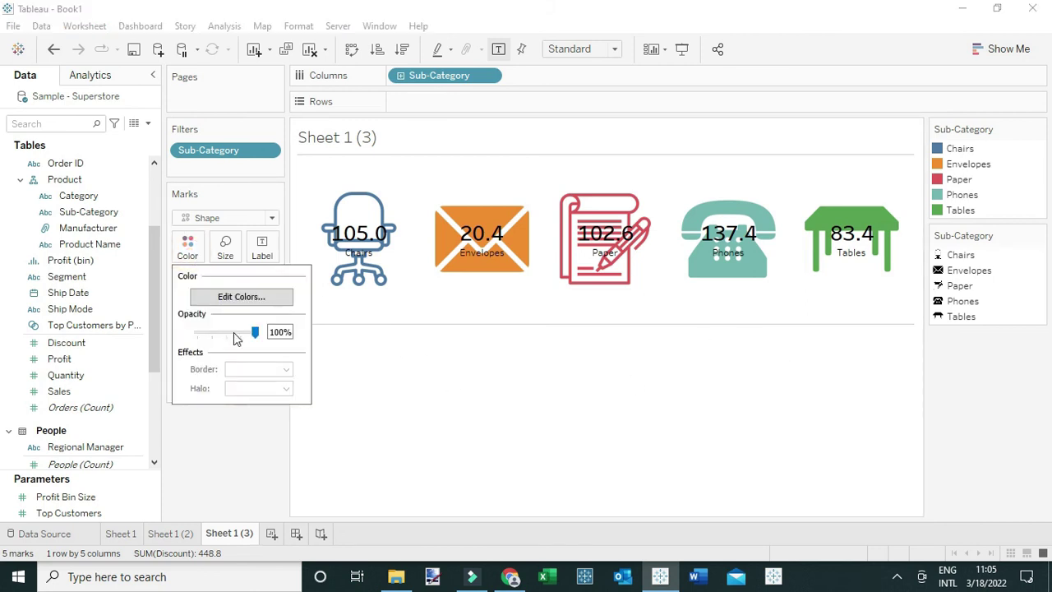
{"action": "left_click_drag", "start_coordinate": [252, 332], "coordinate": [221, 335]}
{"action": "left_click", "coordinate": [587, 383]}
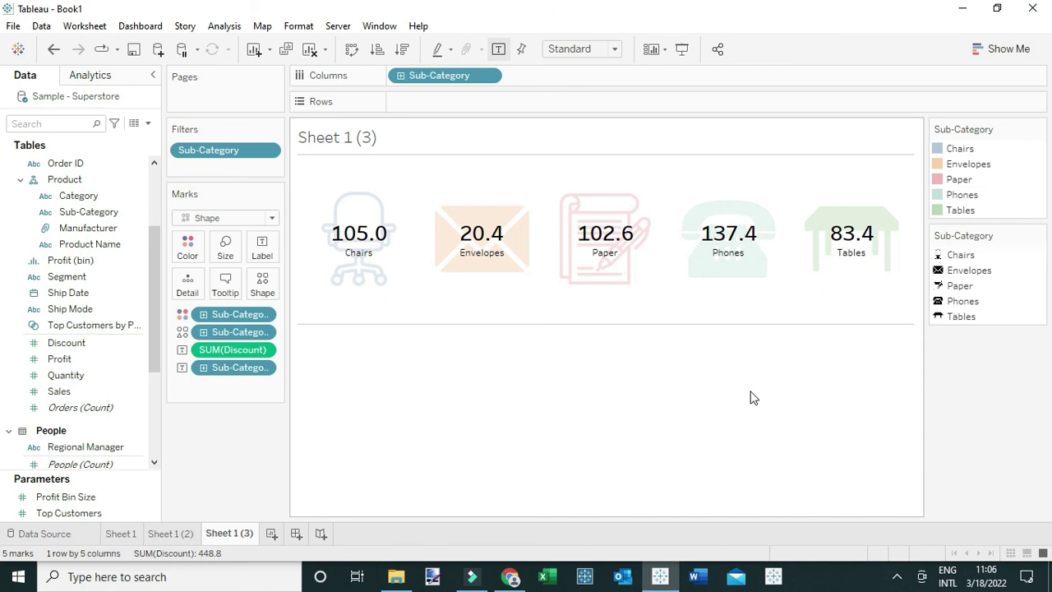
Duplicate Sheet 1 (3) and restore the icon marks to full opacity on the copy
{"action": "right_click", "coordinate": [237, 538]}
{"action": "left_click", "coordinate": [289, 387]}
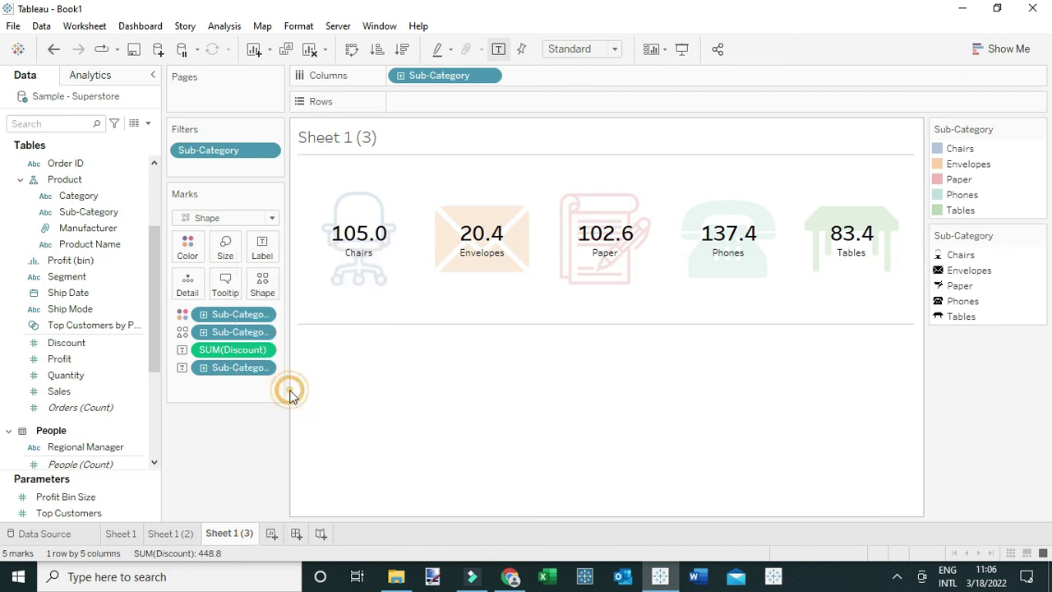
{"action": "left_click", "coordinate": [187, 246]}
{"action": "left_click_drag", "start_coordinate": [225, 331], "coordinate": [348, 340]}
{"action": "left_click", "coordinate": [495, 363]}
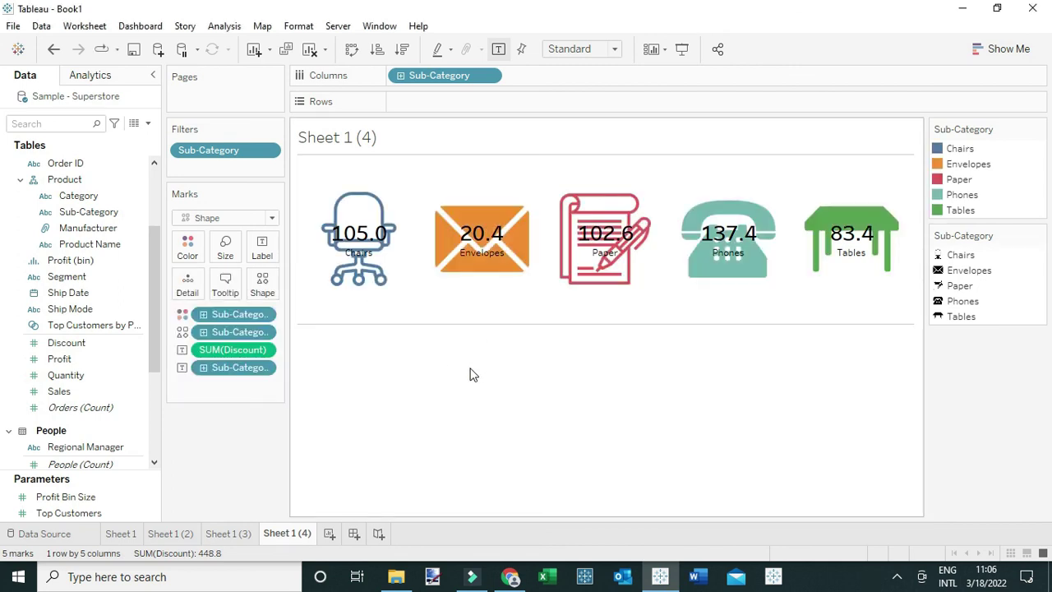
Shrink the icon marks to a small size behind the labels
{"action": "left_click", "coordinate": [236, 255]}
{"action": "left_click_drag", "start_coordinate": [263, 285], "coordinate": [232, 284]}
{"action": "left_click", "coordinate": [517, 305]}
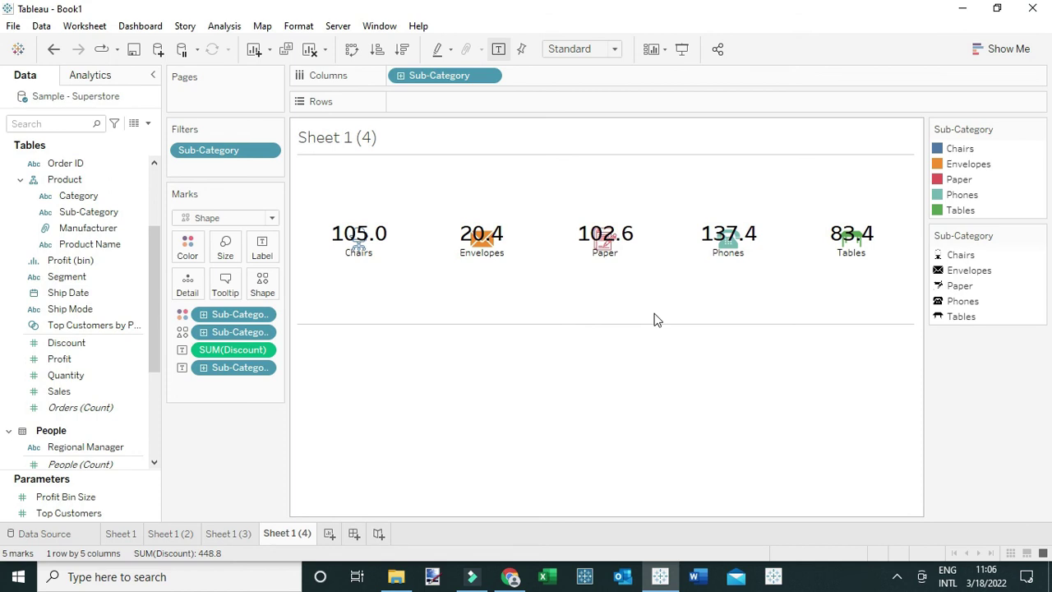
Try right alignment for the mark labels, with Top Right and then Middle Right placement
{"action": "left_click", "coordinate": [264, 248]}
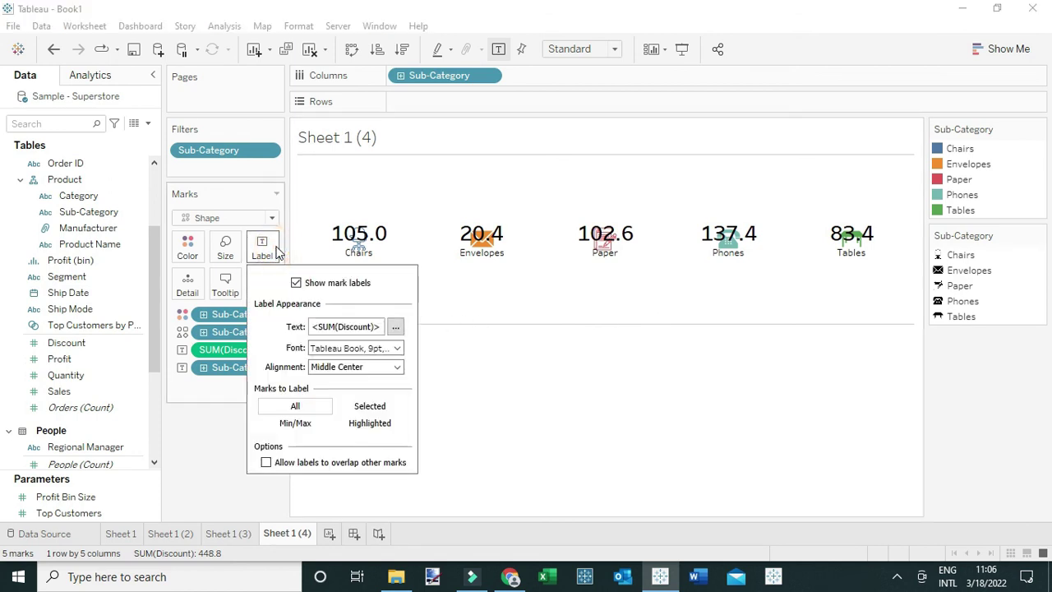
{"action": "left_click", "coordinate": [331, 370]}
{"action": "left_click", "coordinate": [368, 428]}
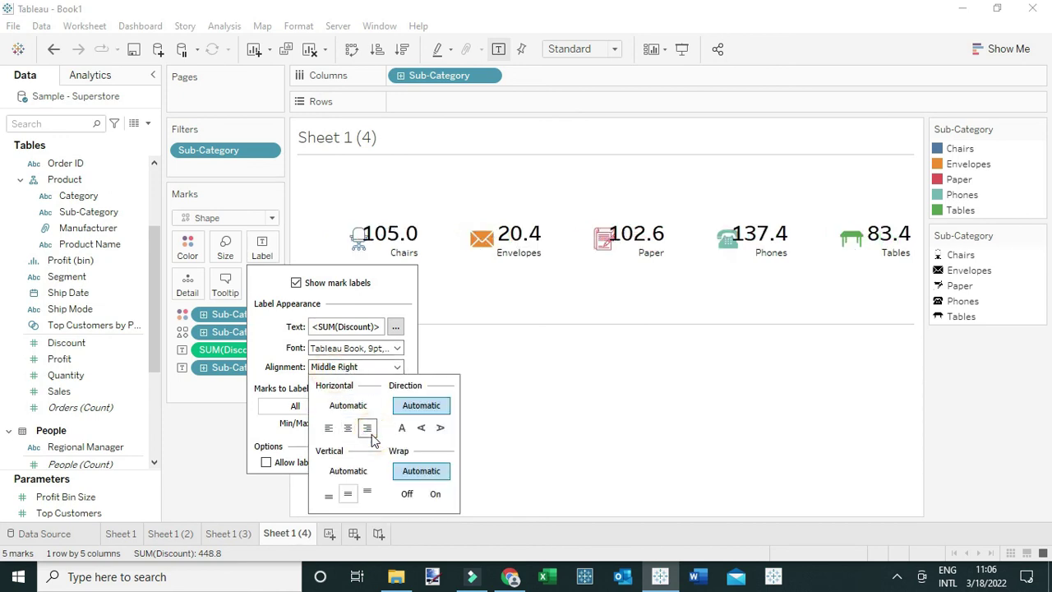
{"action": "left_click", "coordinate": [368, 492]}
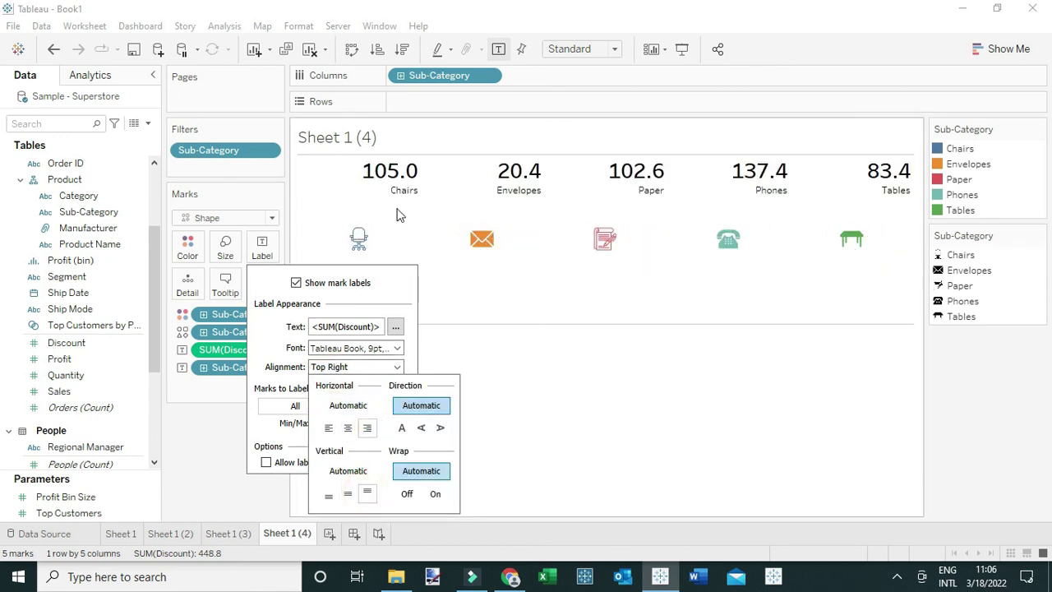
{"action": "left_click", "coordinate": [348, 493]}
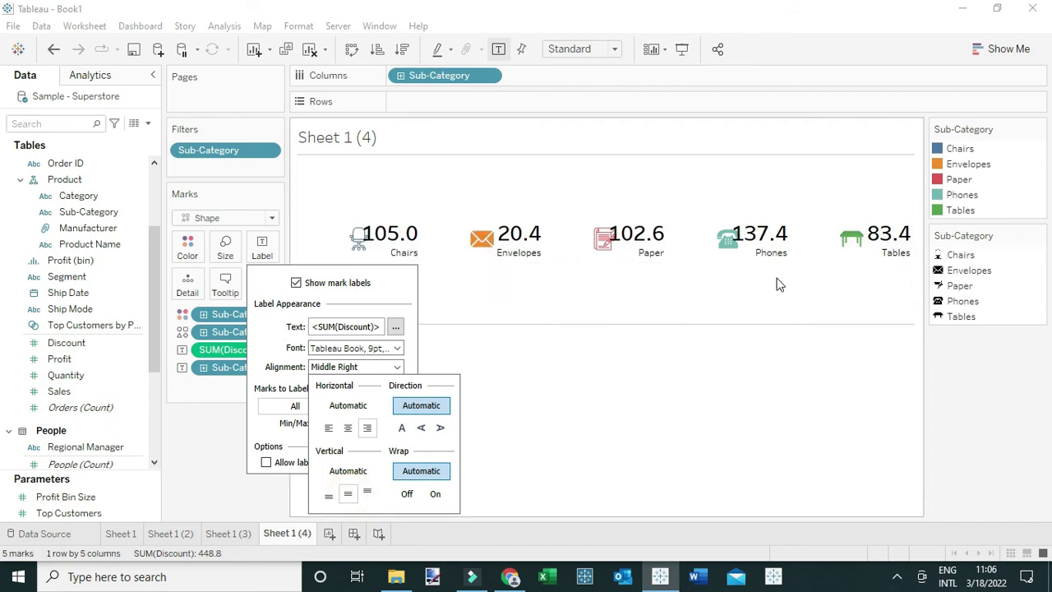
{"action": "left_click", "coordinate": [699, 316]}
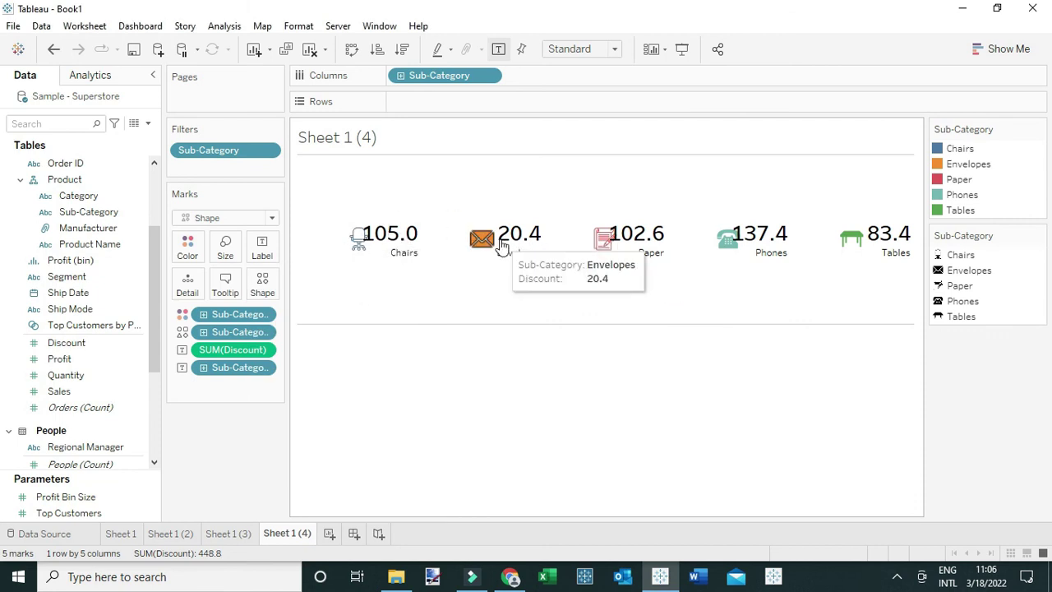
Try Top Center alignment for the mark labels to place them above the icons
{"action": "left_click", "coordinate": [263, 248]}
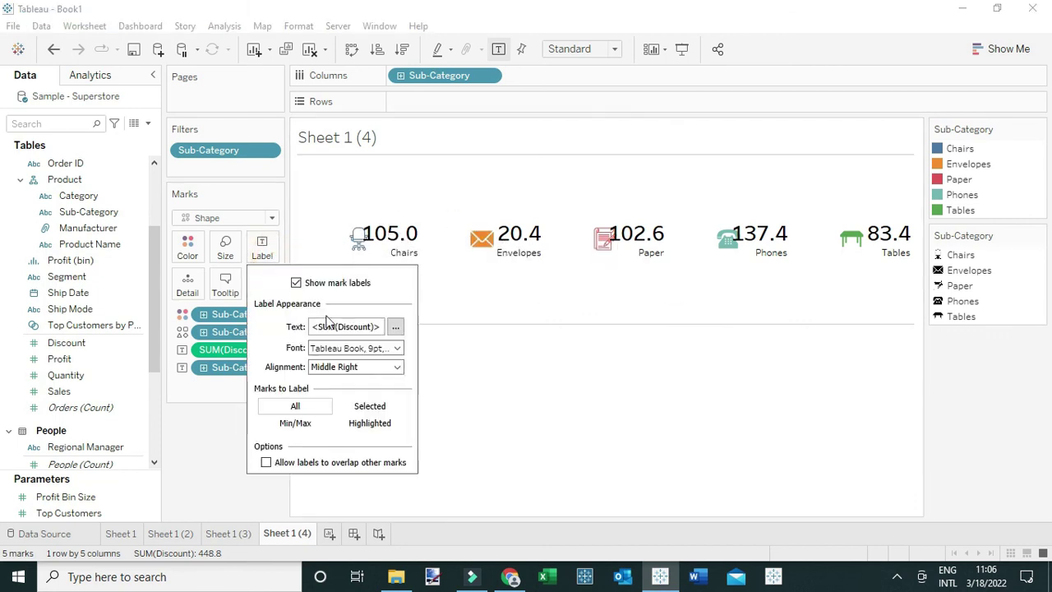
{"action": "left_click", "coordinate": [332, 372]}
{"action": "left_click", "coordinate": [348, 427]}
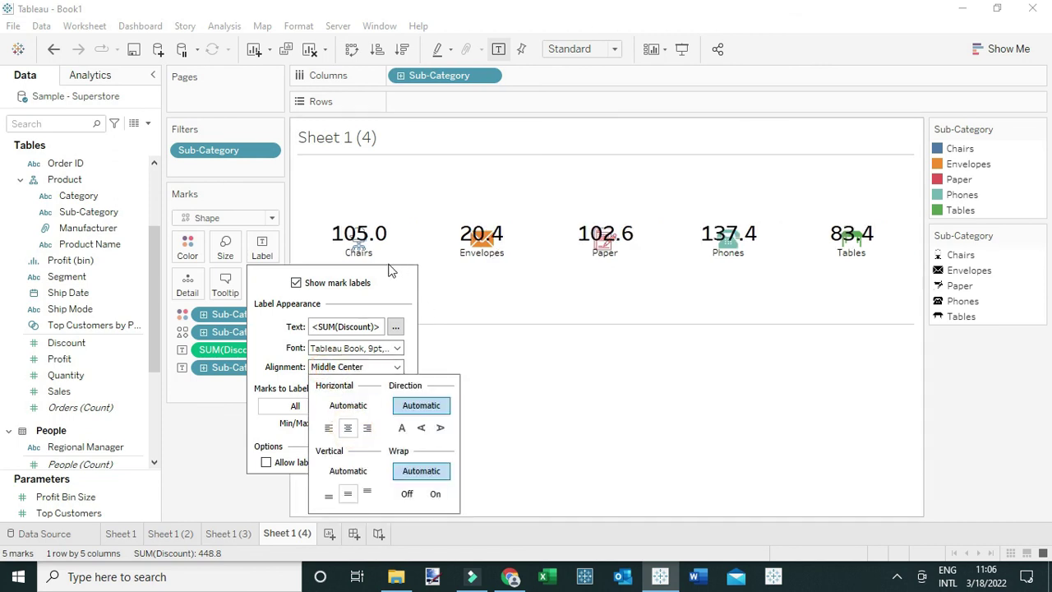
{"action": "left_click", "coordinate": [367, 493]}
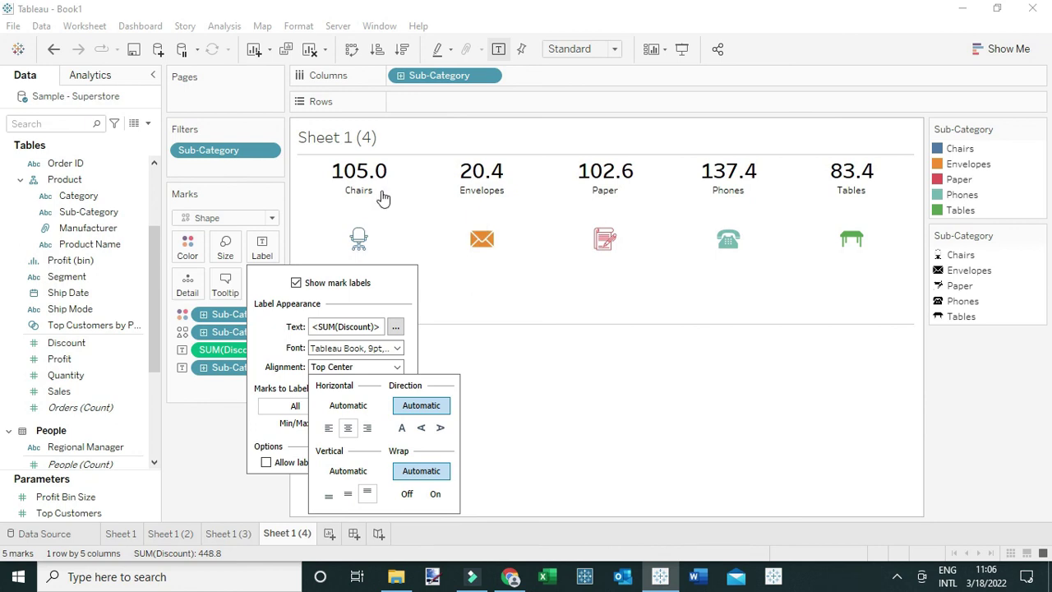
{"action": "left_click", "coordinate": [552, 380]}
Enlarge the icon marks to a medium size
{"action": "left_click", "coordinate": [225, 247]}
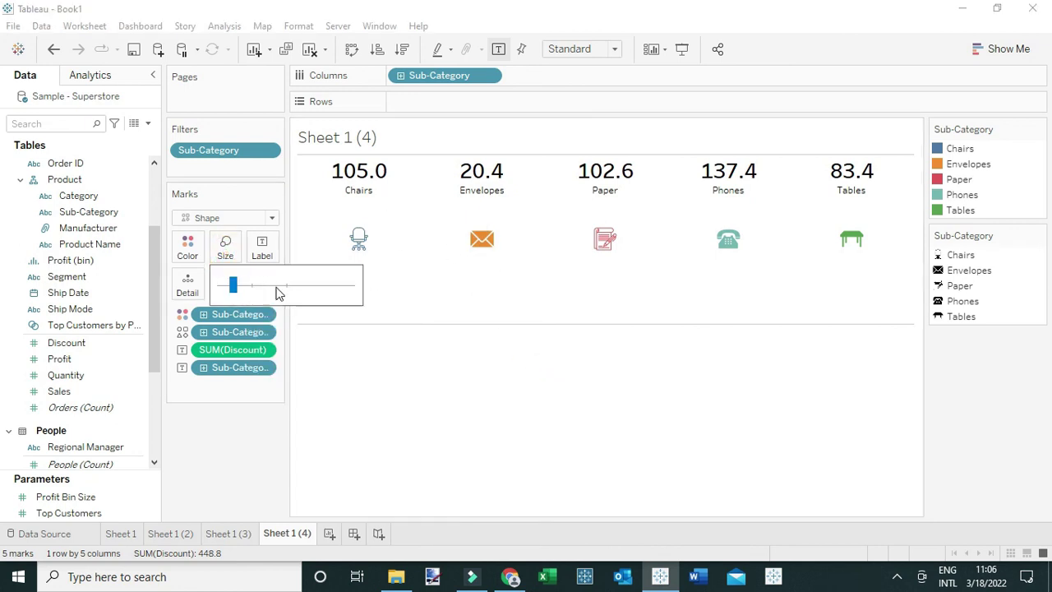
{"action": "left_click", "coordinate": [258, 285]}
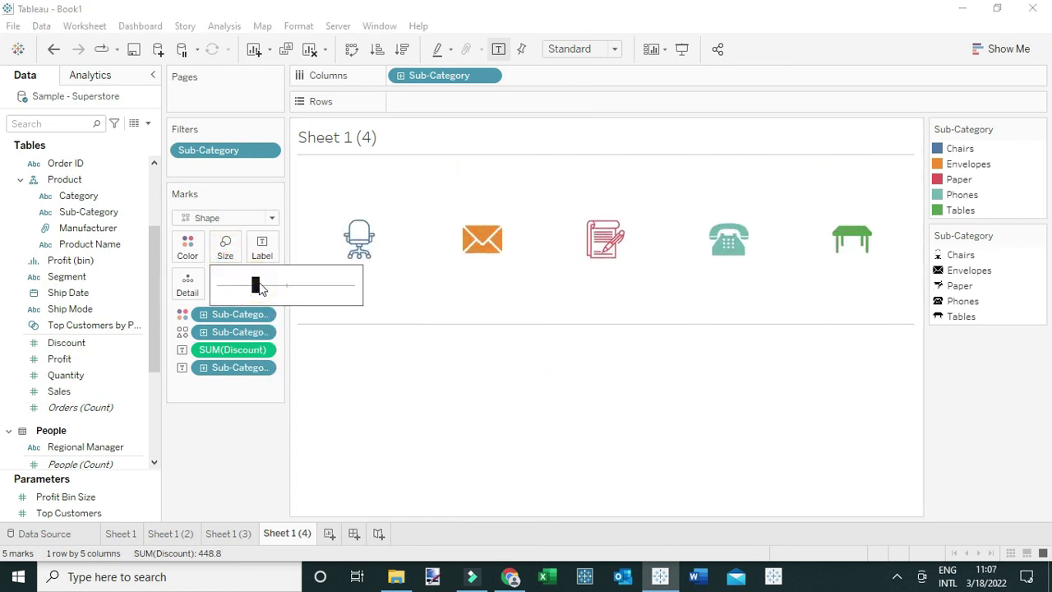
{"action": "left_click", "coordinate": [548, 419]}
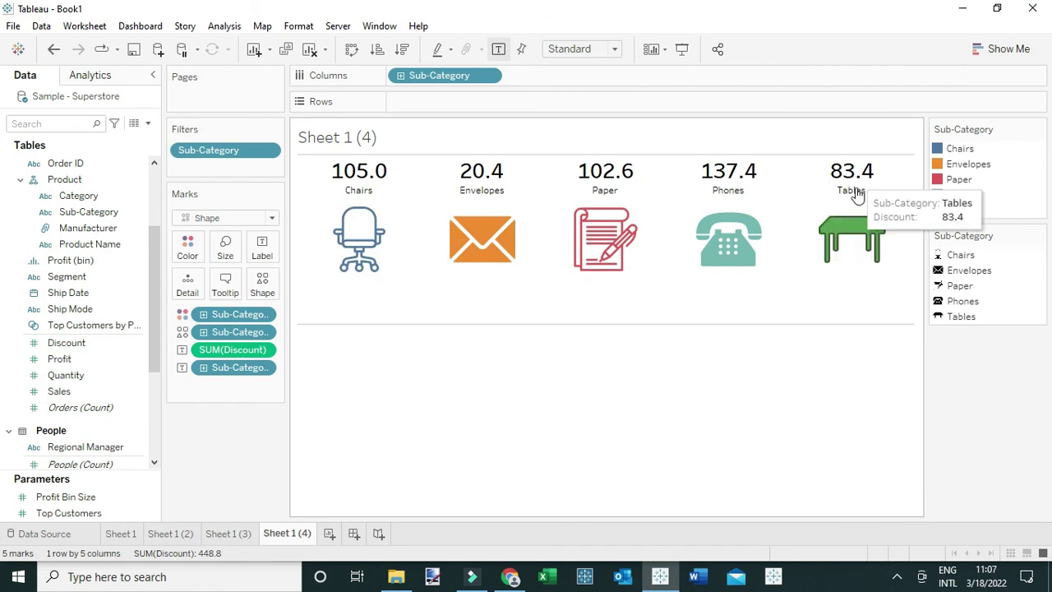
Set the mark labels' vertical alignment to bottom, keeping them centered beneath the icons
{"action": "left_click", "coordinate": [262, 250]}
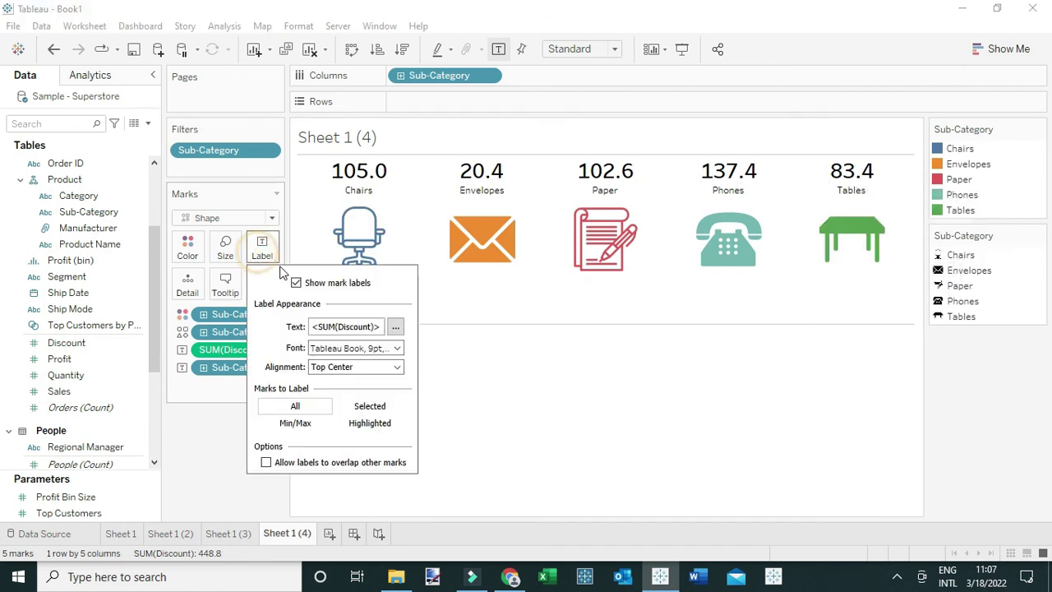
{"action": "left_click", "coordinate": [338, 369]}
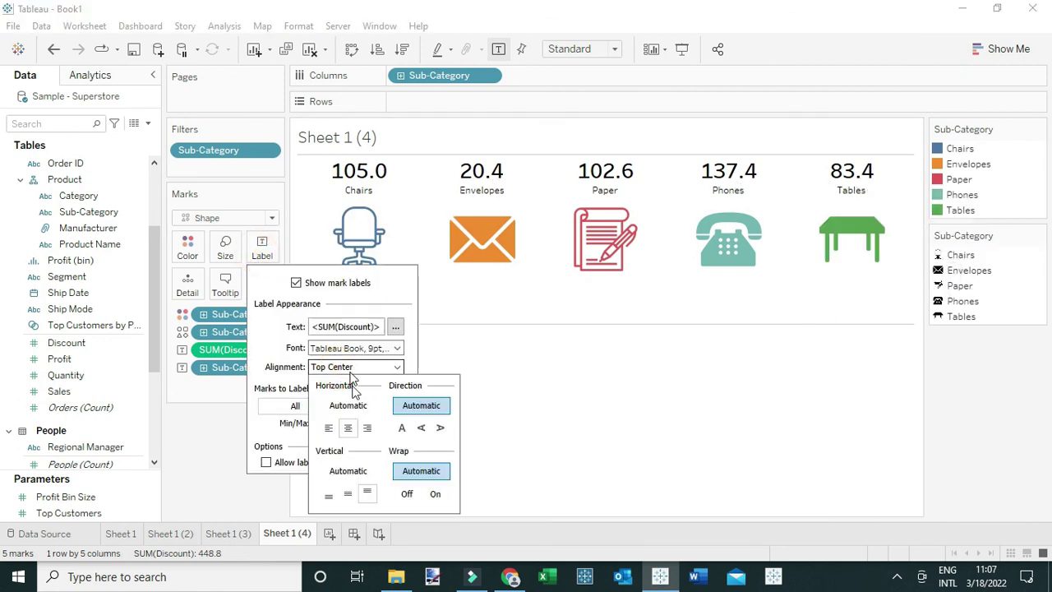
{"action": "left_click", "coordinate": [329, 498]}
{"action": "left_click", "coordinate": [624, 475]}
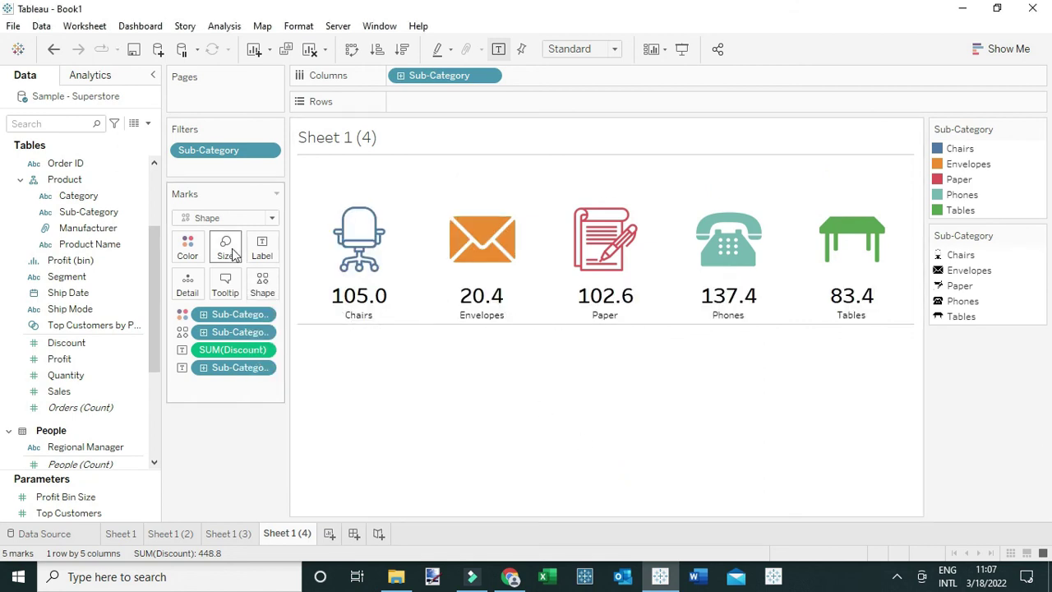
{"action": "mouse_move", "coordinate": [350, 268]}
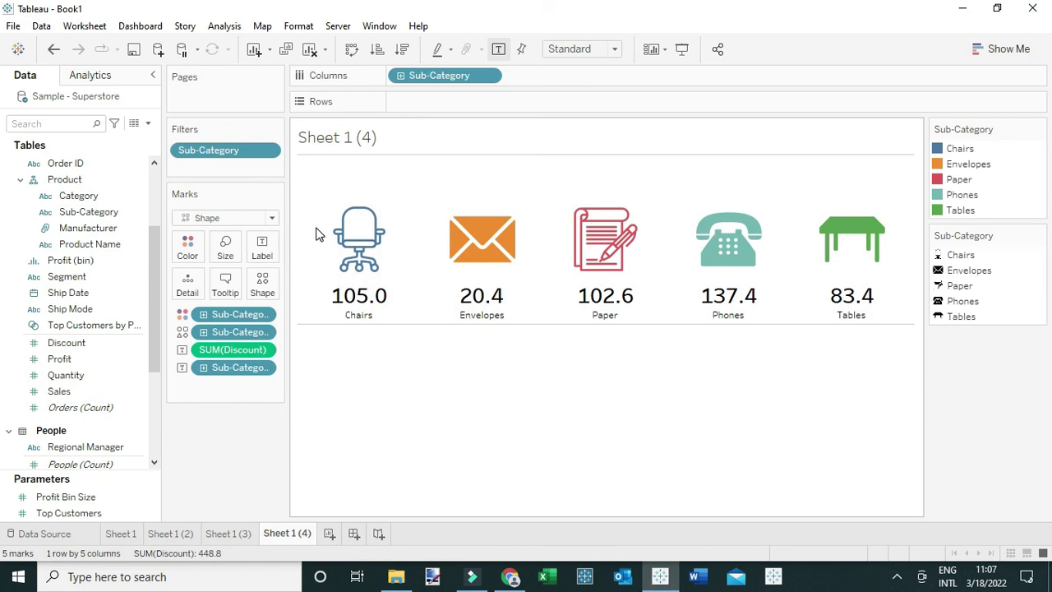